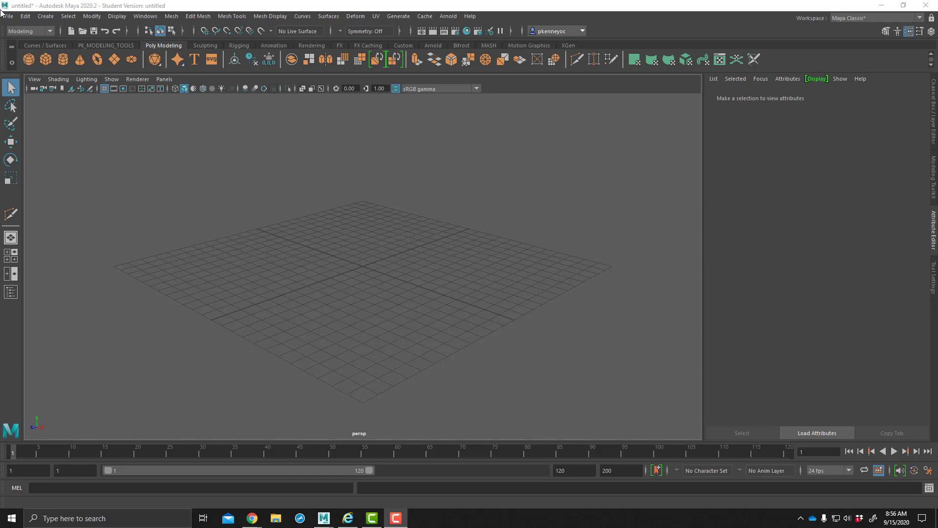
Set the project to the Maya folder inside GAM401_01.
click(8, 16)
click(34, 305)
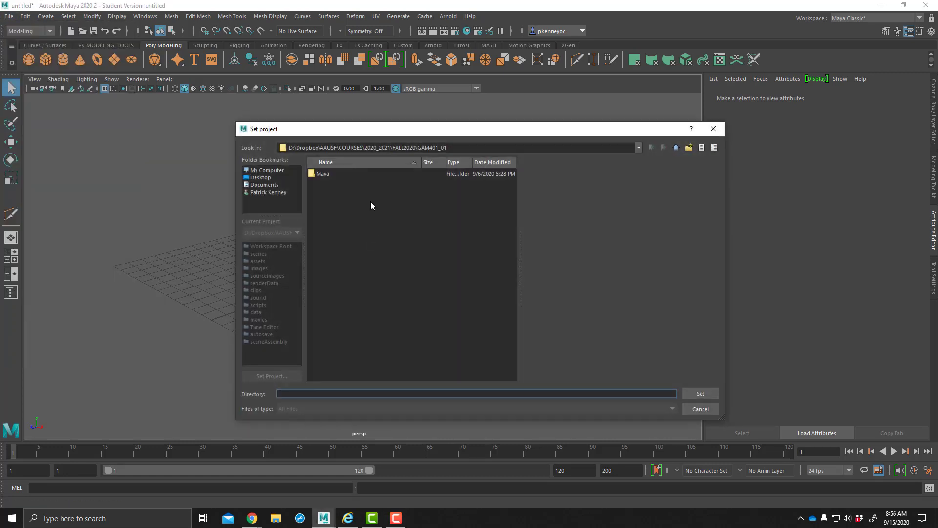
click(315, 178)
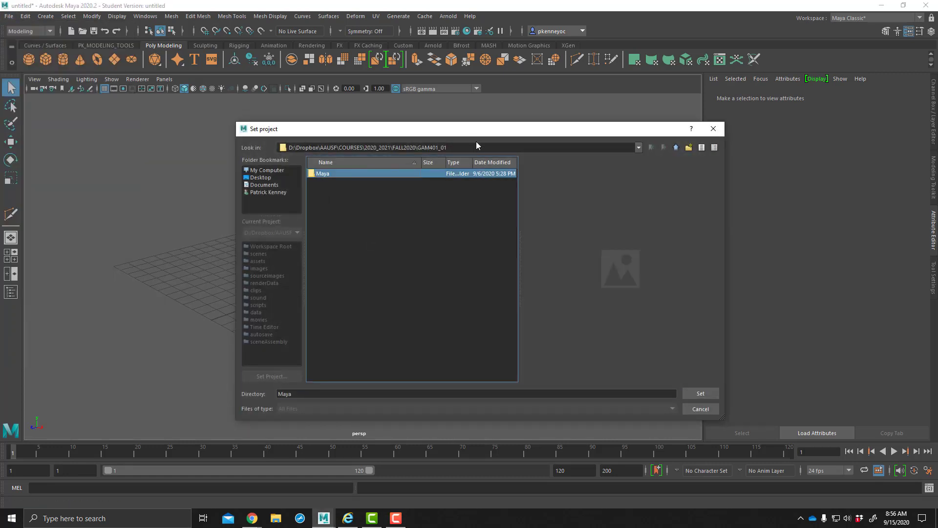
click(702, 393)
Add M02_Kart_ThreeQtrFront.jpg from the M02\M02_Kart source images as an image plane in the perspective view.
click(9, 16)
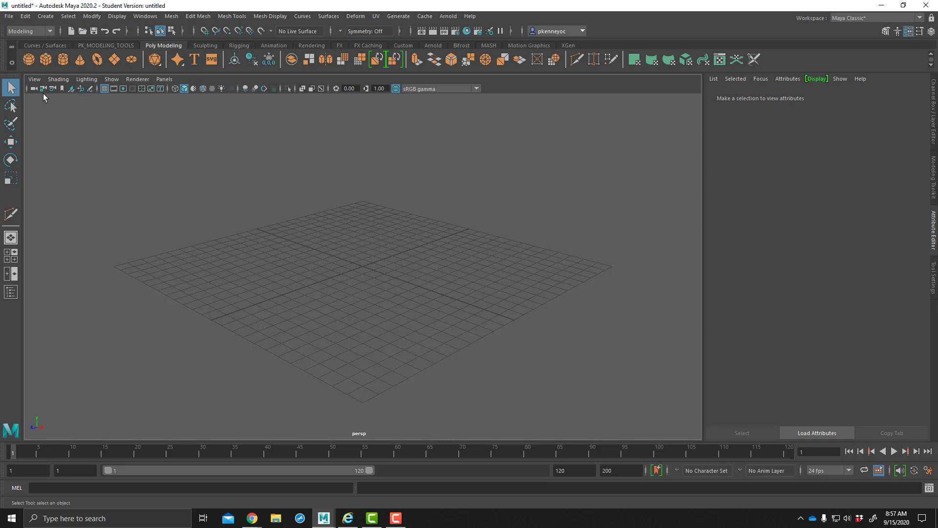
click(71, 89)
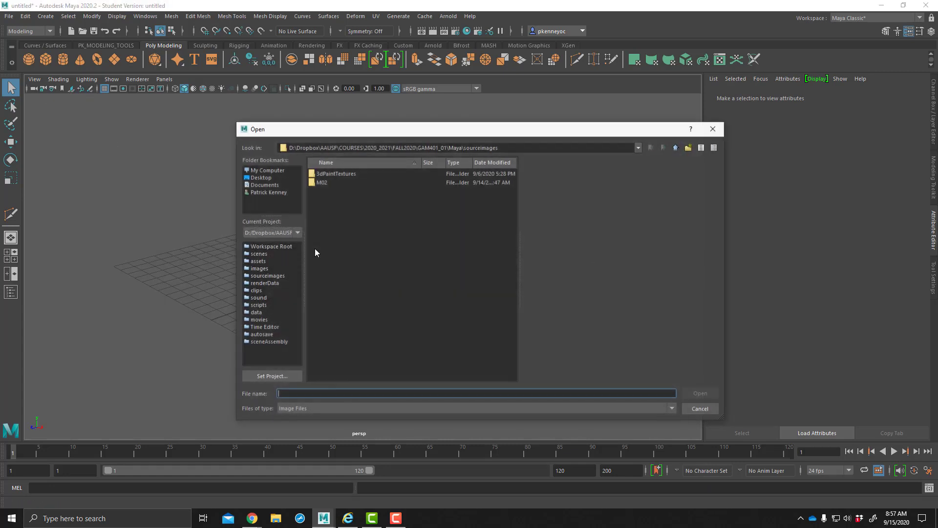
double_click(317, 183)
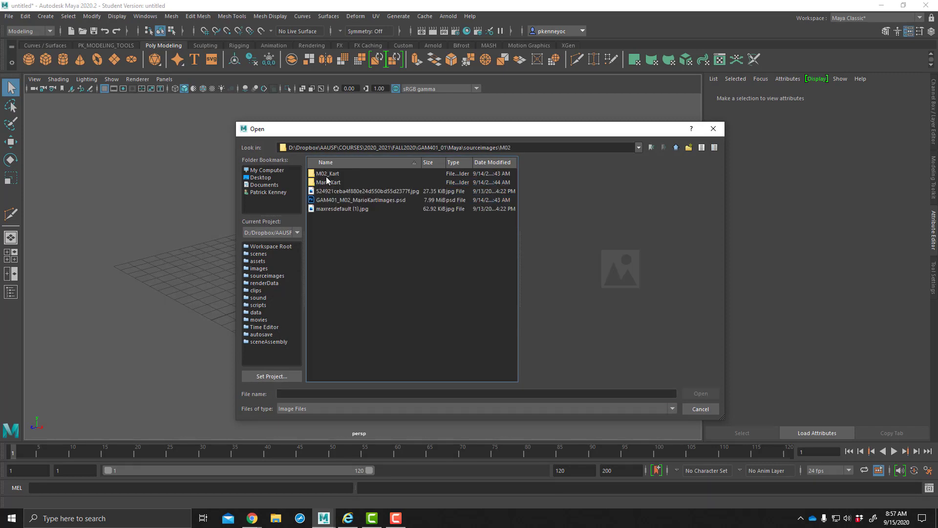
double_click(326, 174)
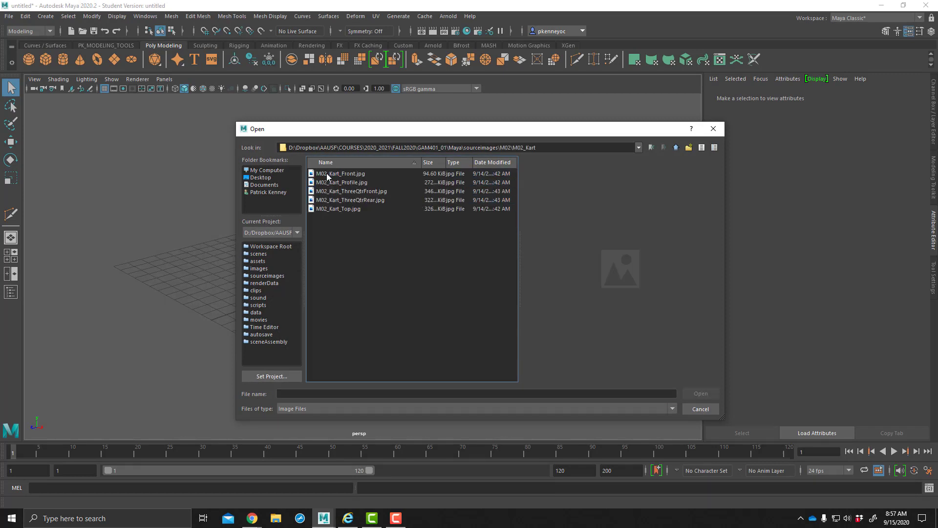
click(348, 192)
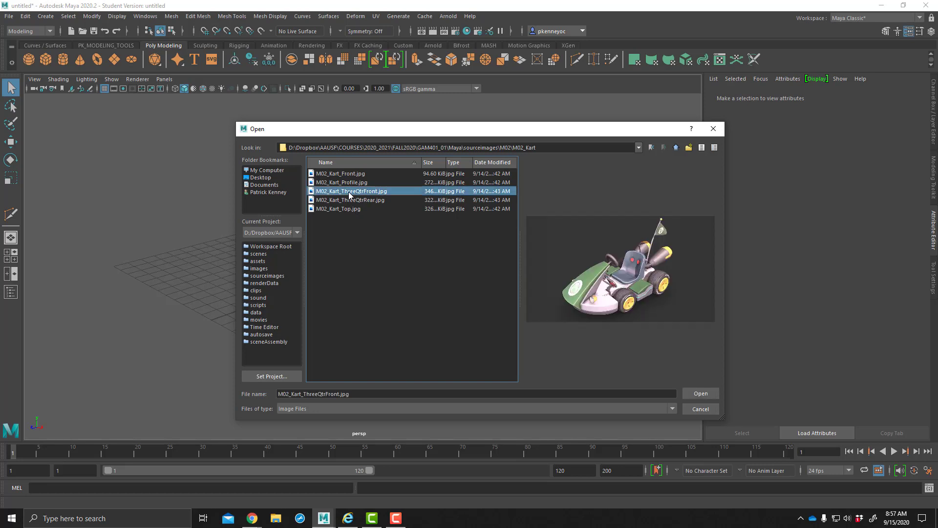
click(697, 393)
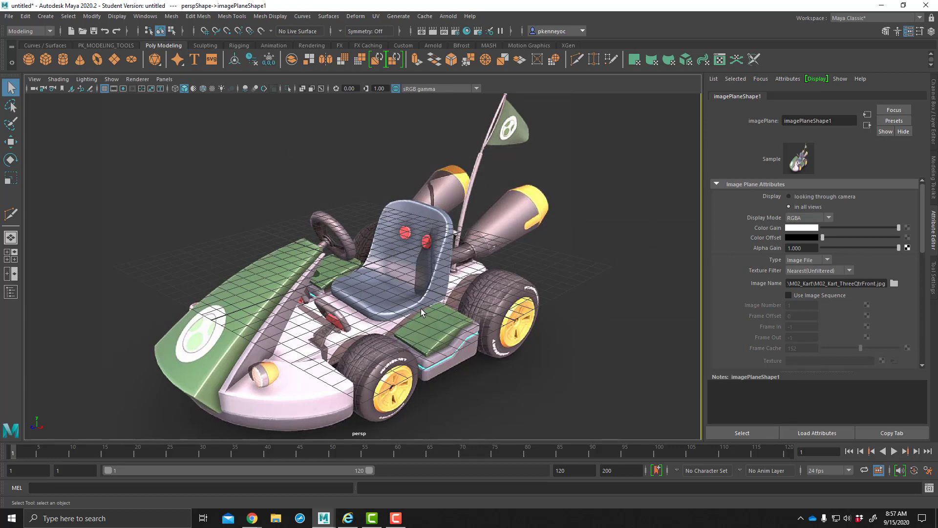
Shrink the perspective image plane to Size X 0.717 and Size Y 0.245.
click(932, 133)
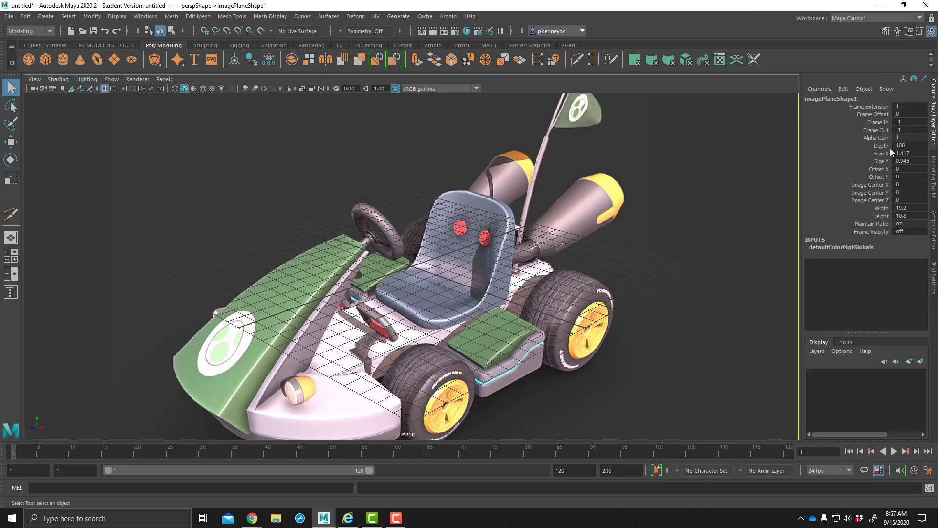
drag(876, 153, 898, 166)
click(897, 162)
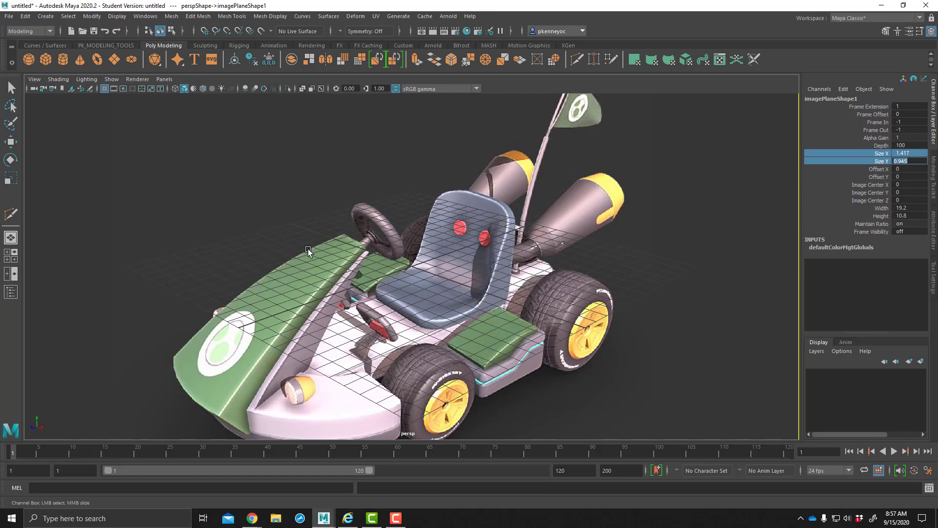
middle_drag(308, 253, 277, 256)
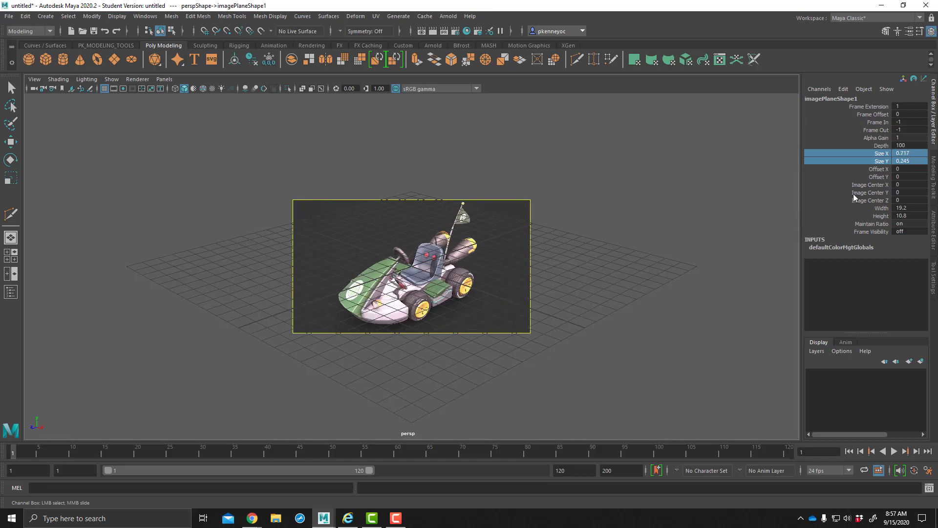
Shift the perspective image plane into the view's upper-left corner with Offset X -0.48 and Offset Y 0.18.
click(879, 169)
middle_drag(603, 213, 562, 205)
click(879, 176)
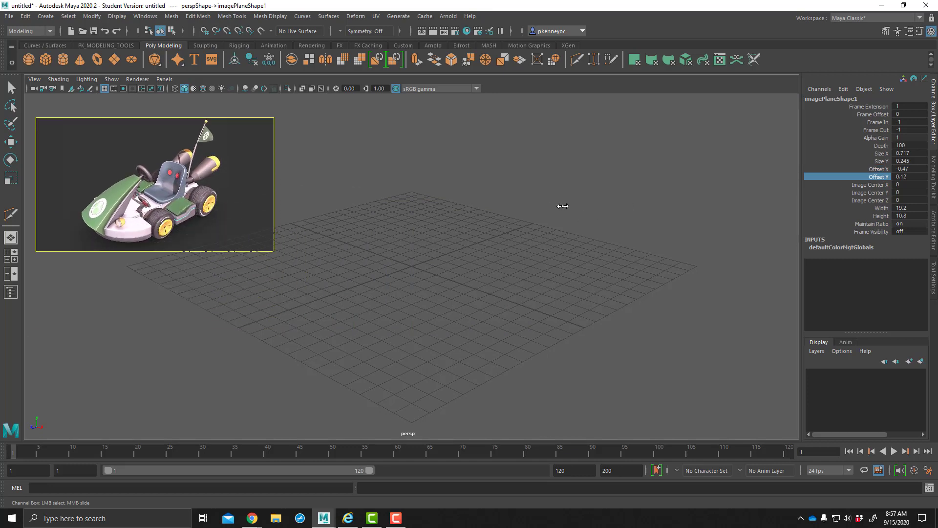
click(879, 169)
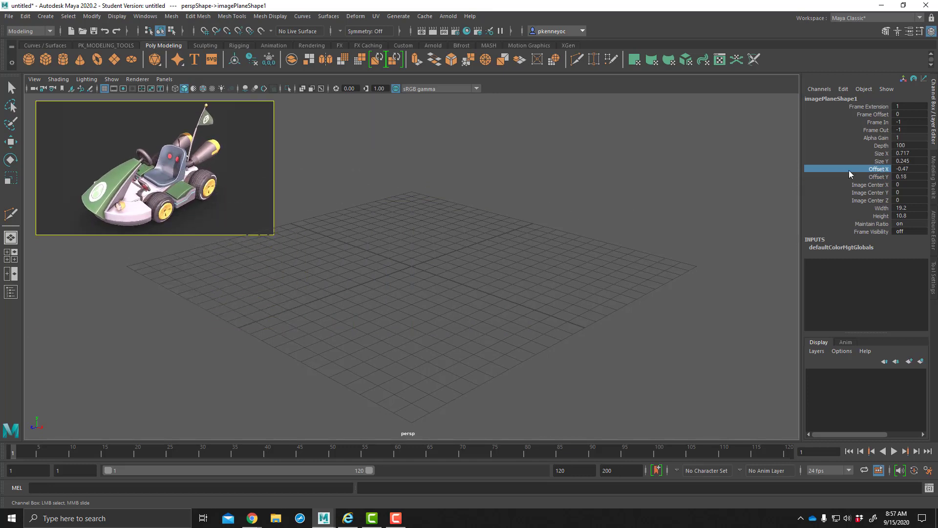
middle_drag(799, 176, 797, 176)
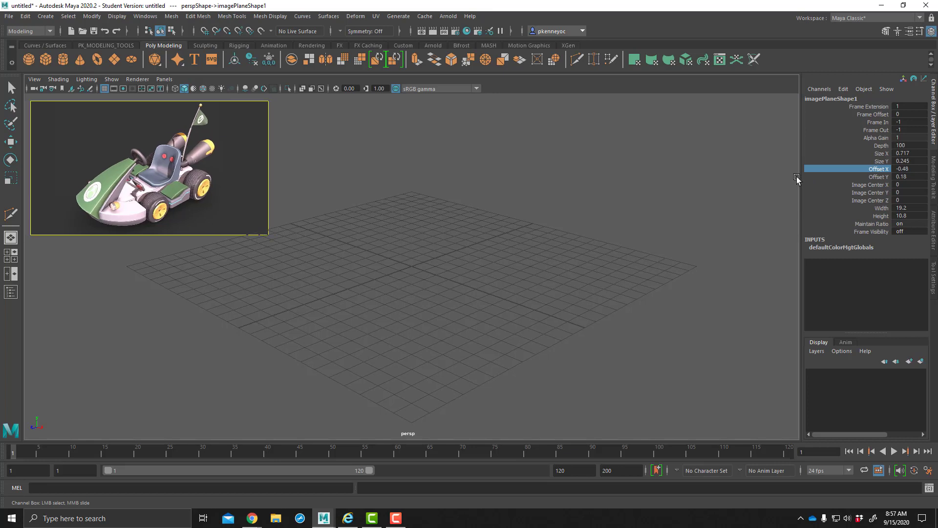
alt+middle_drag(507, 226, 525, 240)
alt+drag(525, 241, 513, 245)
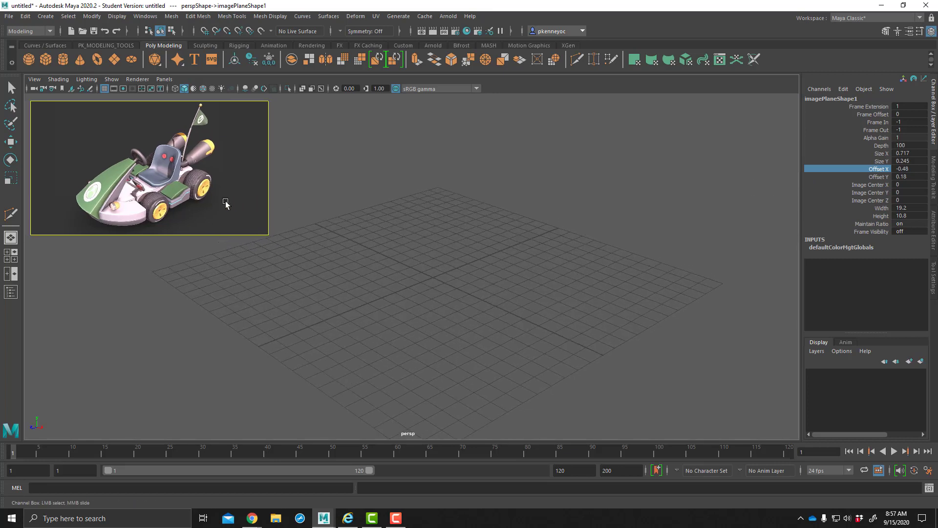
Make the three-quarter kart image plane display only when looking through its camera, and deselect it.
key(ctrl+a)
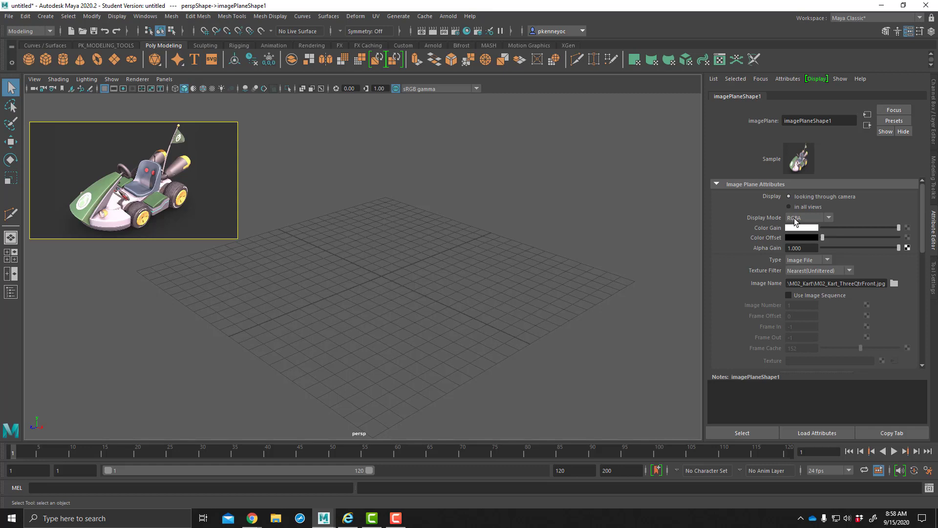
mouse_move(898, 248)
mouse_down()
mouse_move(854, 250)
mouse_move(899, 247)
mouse_up()
alt+drag(438, 188, 433, 184)
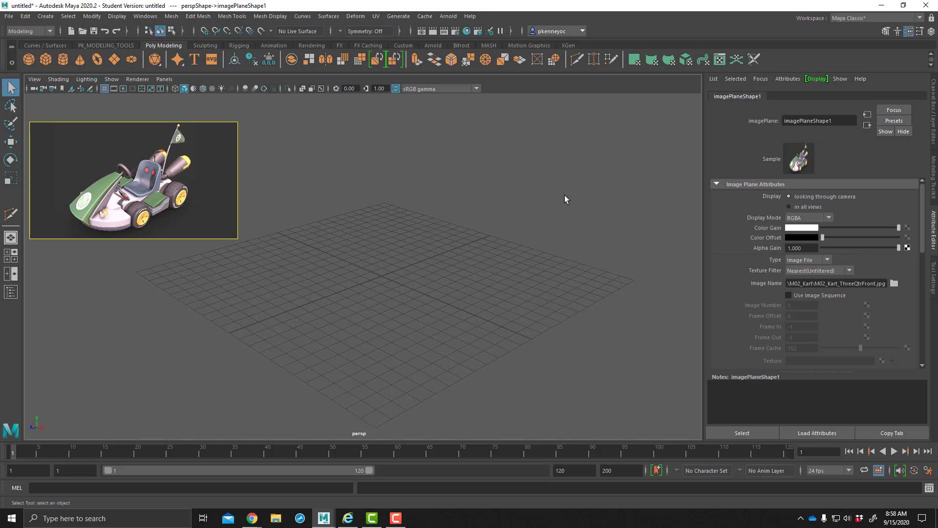
click(933, 115)
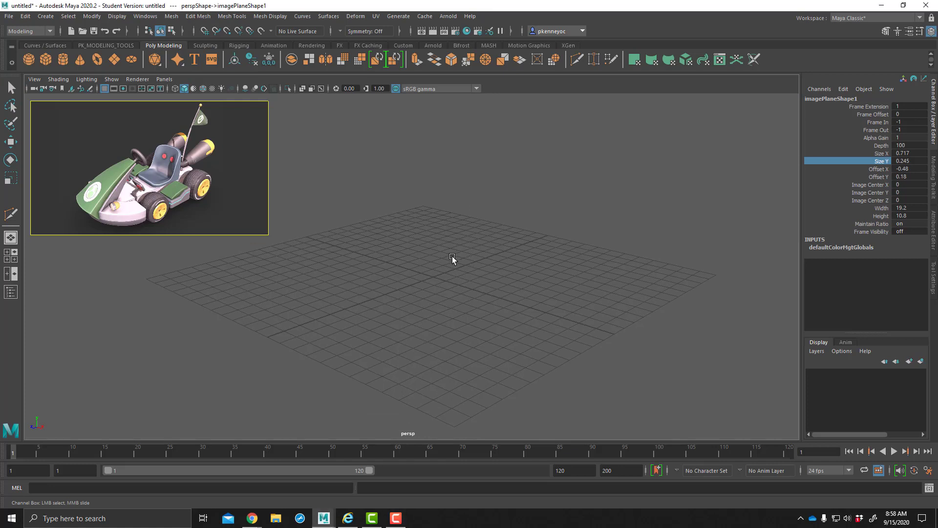
alt+drag(453, 258, 446, 232)
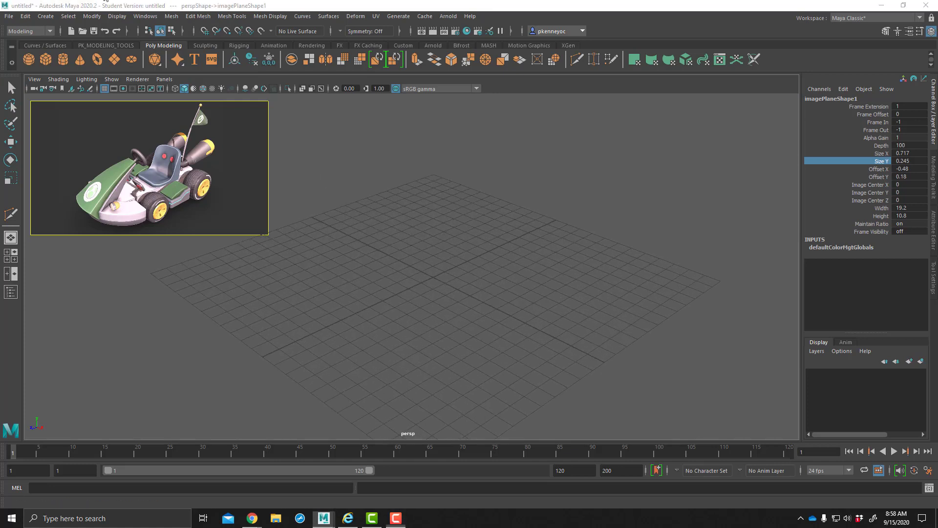
click(455, 236)
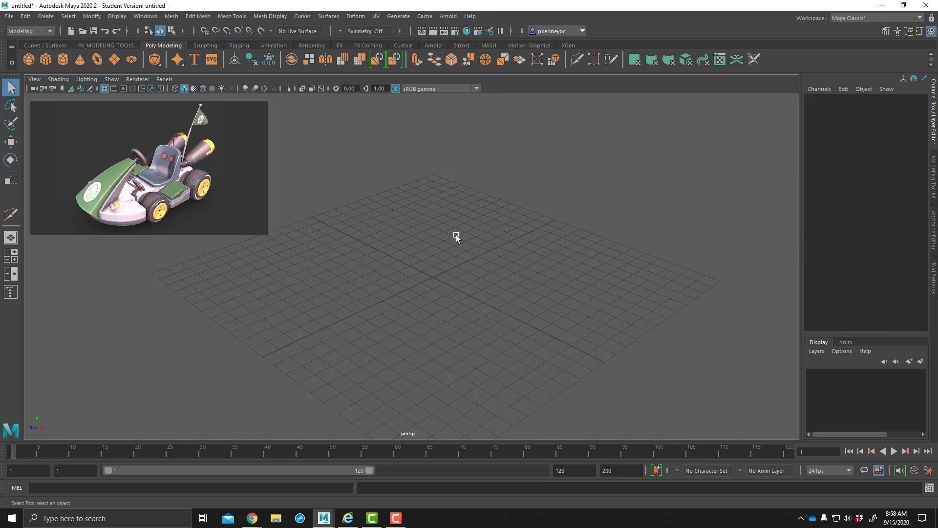
Add M02_Kart_Top.jpg from the M02\M02_Kart source images as an image plane in the top view.
key(space)
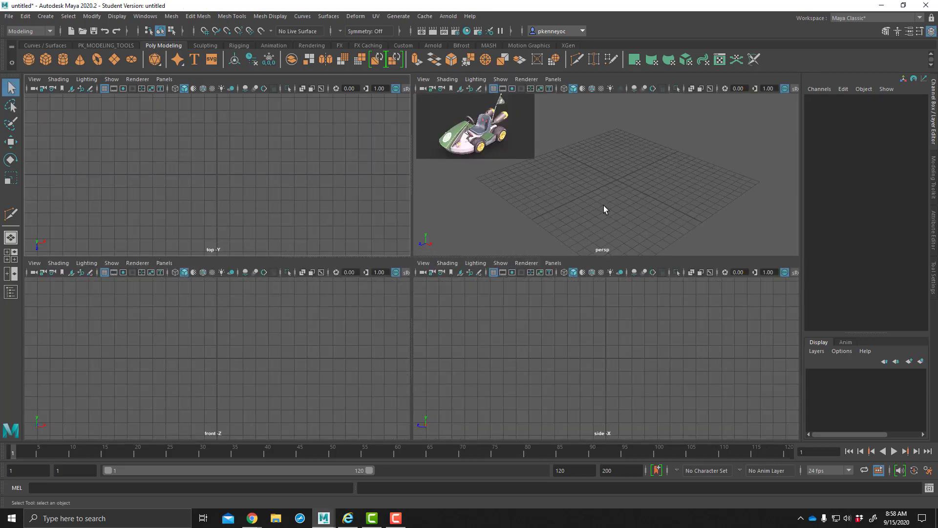
alt+drag(603, 205, 595, 206)
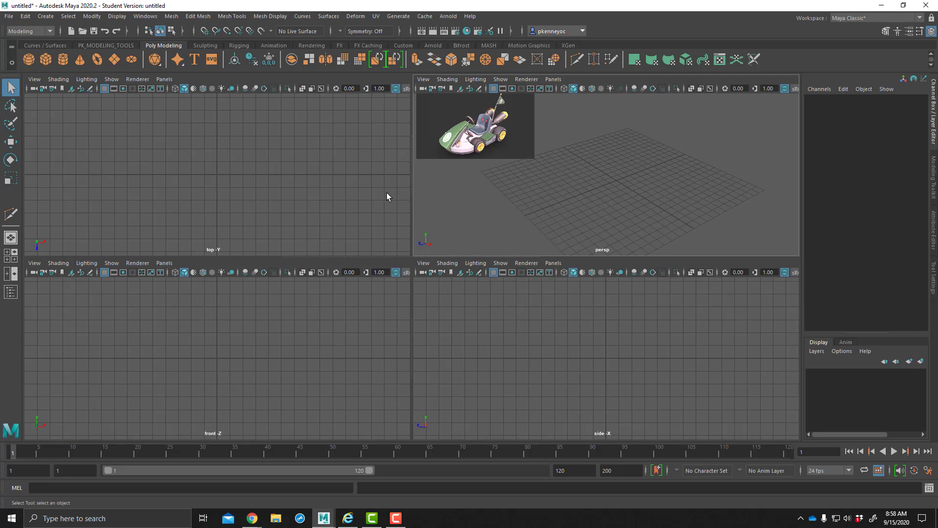
key(space)
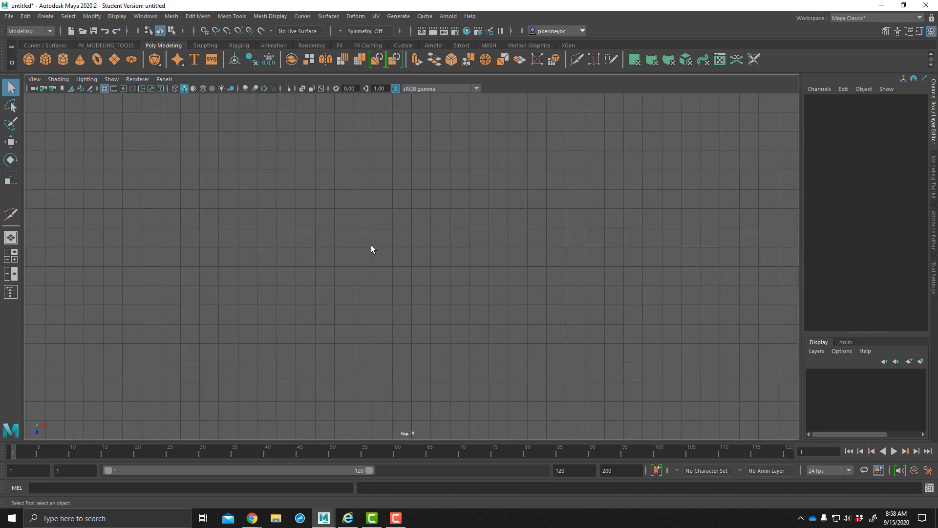
scroll(392, 254, down, 1)
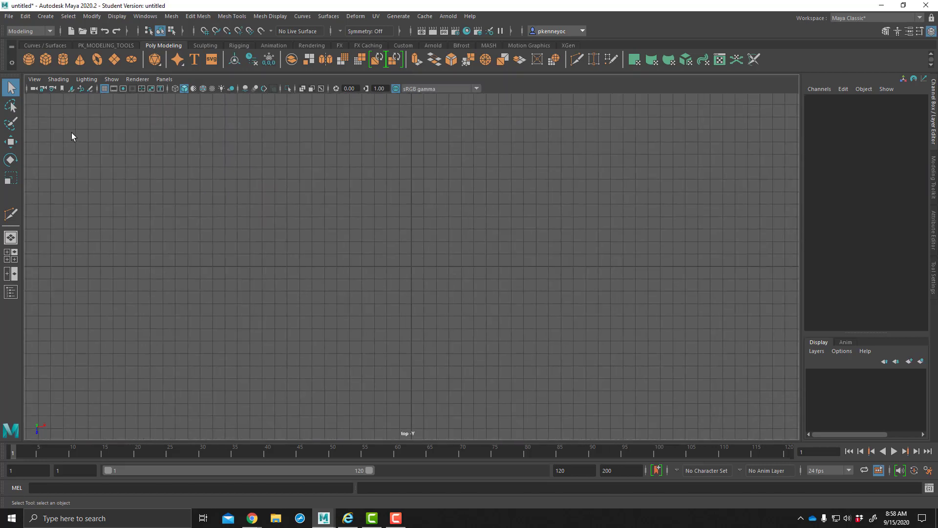
click(71, 88)
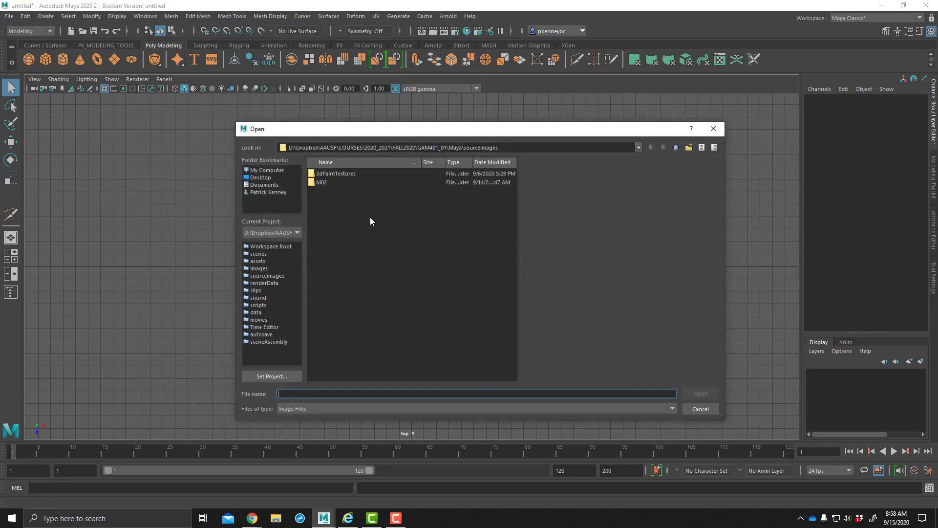
double_click(321, 183)
double_click(324, 174)
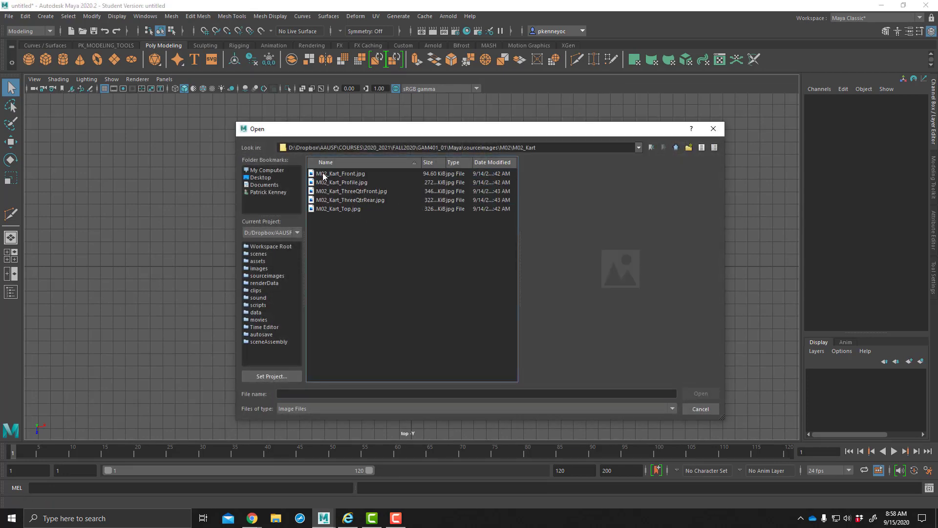
click(355, 209)
click(694, 393)
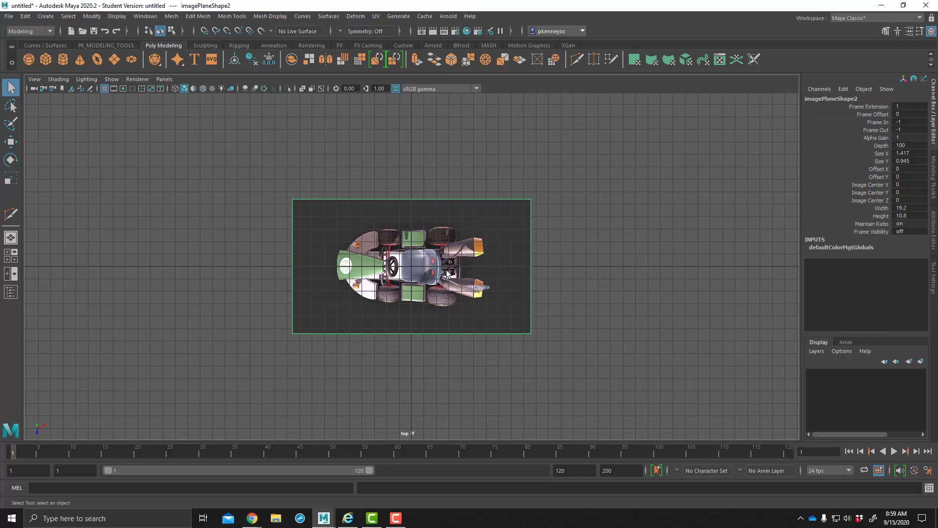
Rotate the top-view image plane 90 degrees so the kart's nose points down in the top view.
key(e)
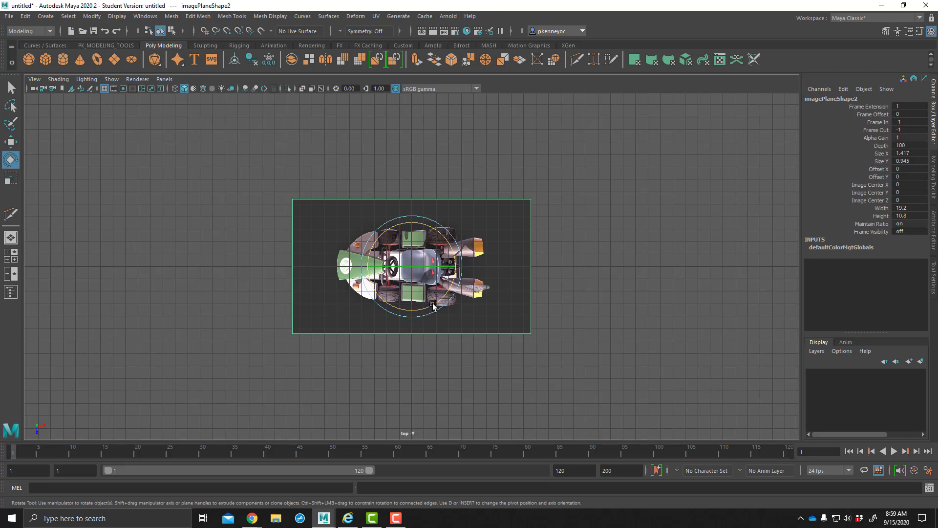
drag(433, 305, 454, 237)
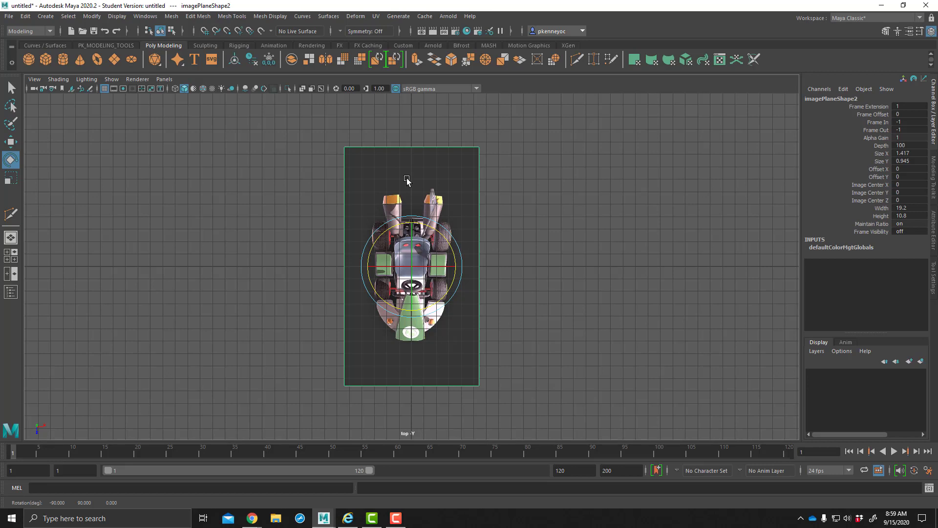
key(space)
mouse_move(637, 202)
alt+mouse_down()
mouse_move(645, 201)
mouse_move(637, 196)
alt+mouse_up()
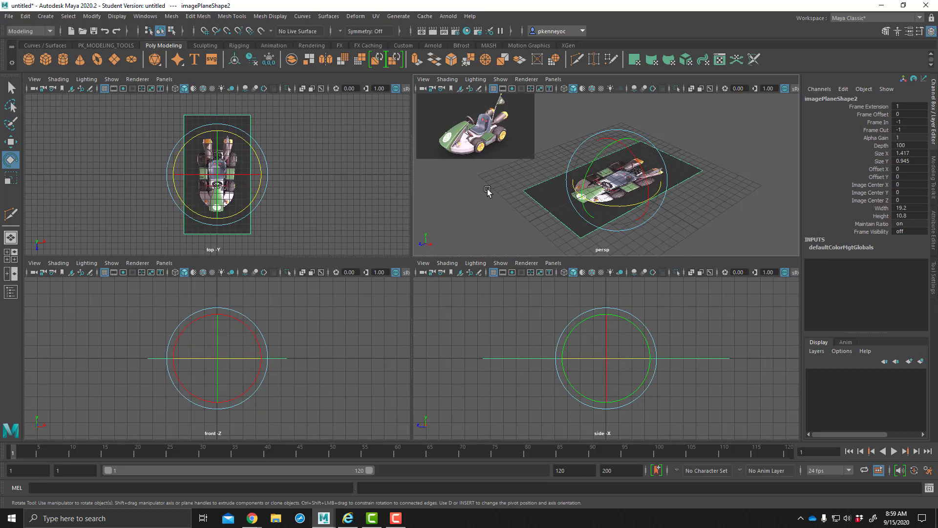
alt+drag(487, 191, 479, 203)
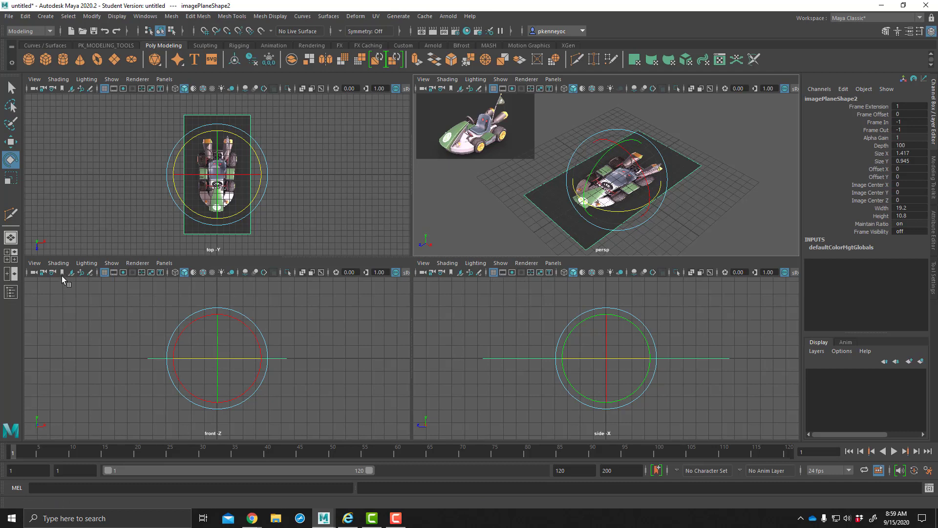
Add M02_Kart_Profile.jpg from the M02\M02_Kart source images as an image plane in the side view and activate the Move tool.
click(449, 273)
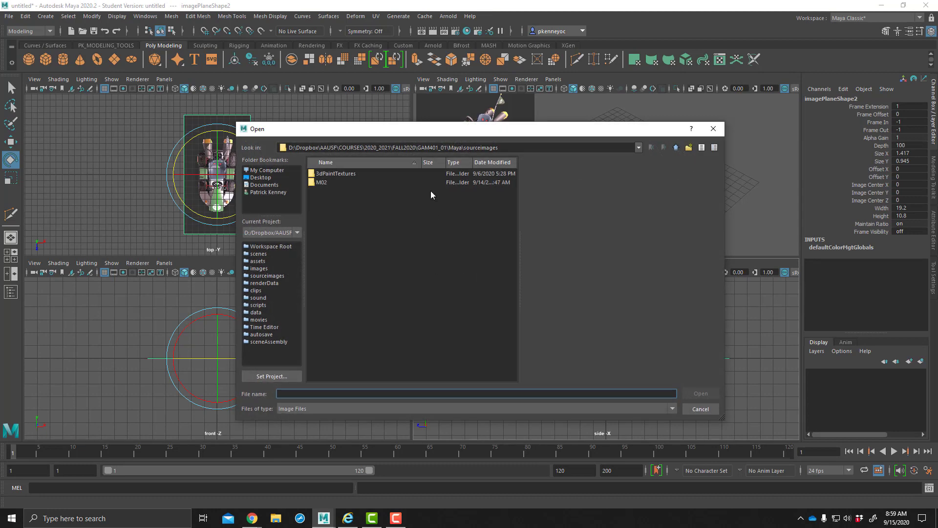
drag(459, 136, 495, 135)
double_click(364, 183)
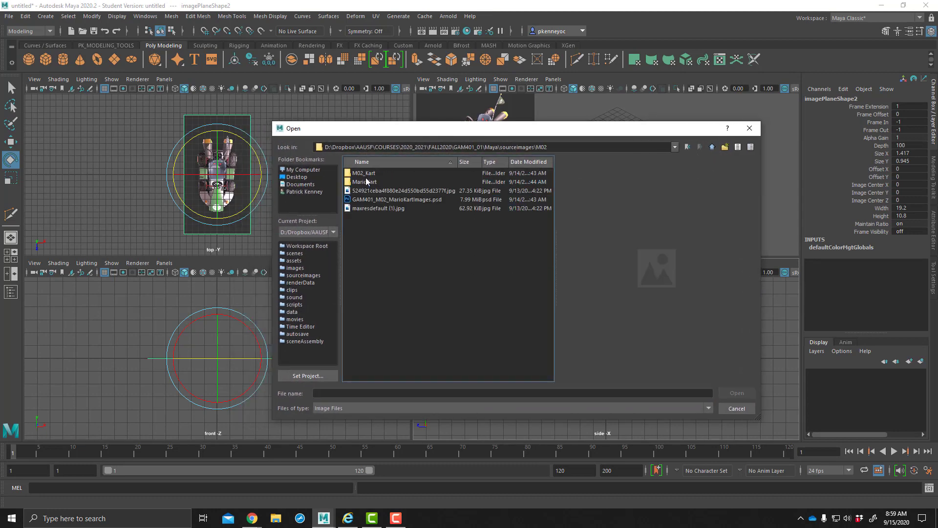
click(369, 174)
double_click(369, 174)
click(389, 182)
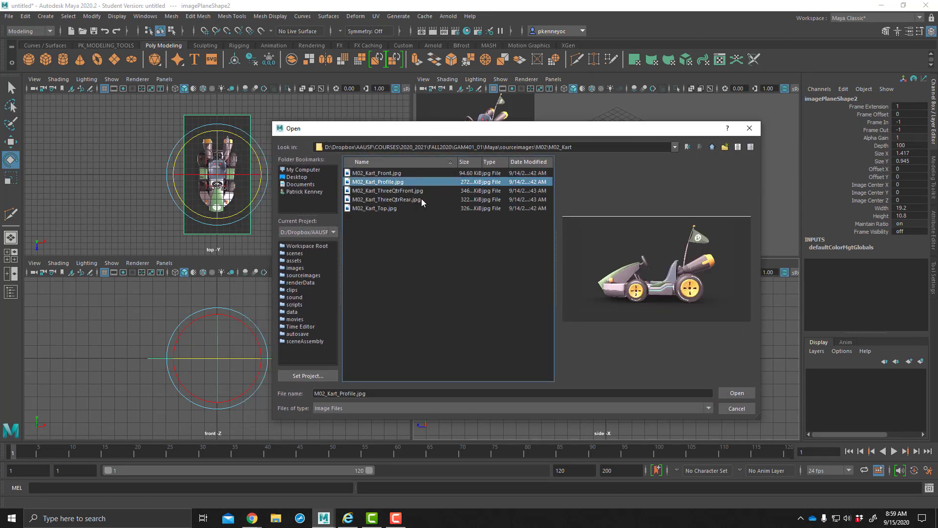
click(737, 394)
alt+drag(714, 187, 674, 184)
alt+right_drag(710, 203, 748, 206)
alt+drag(731, 212, 671, 198)
key(w)
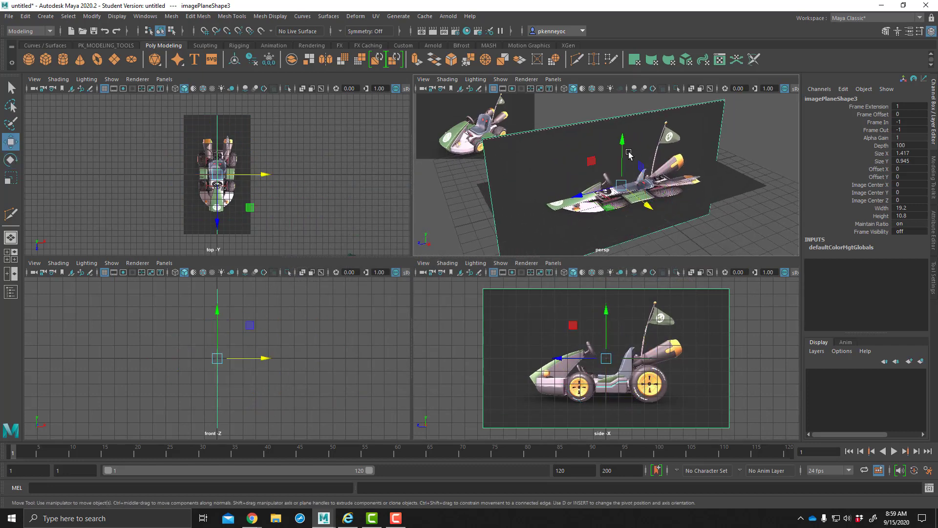
Raise the side-view image plane until the kart's wheels rest on the ground line, and nudge it slightly along its length.
drag(604, 312, 608, 267)
alt+drag(670, 176, 581, 196)
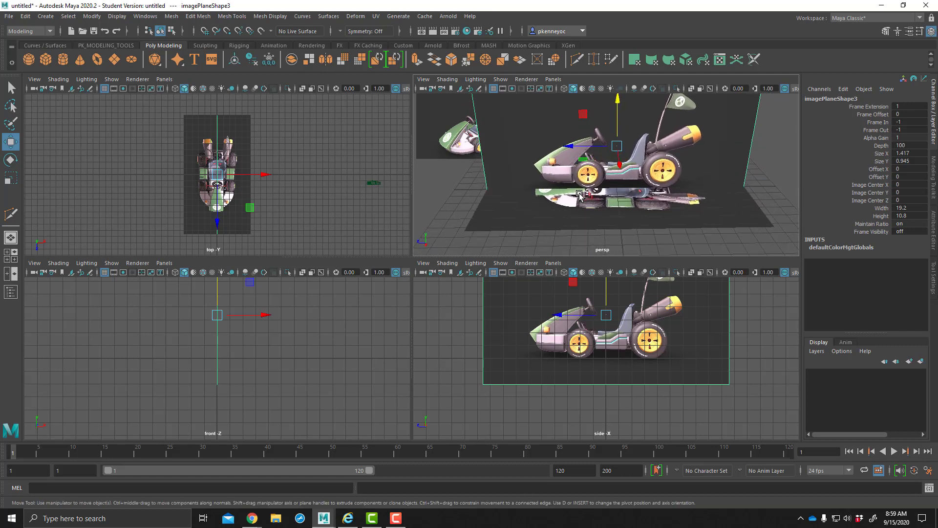
key(r)
drag(617, 146, 568, 145)
key(w)
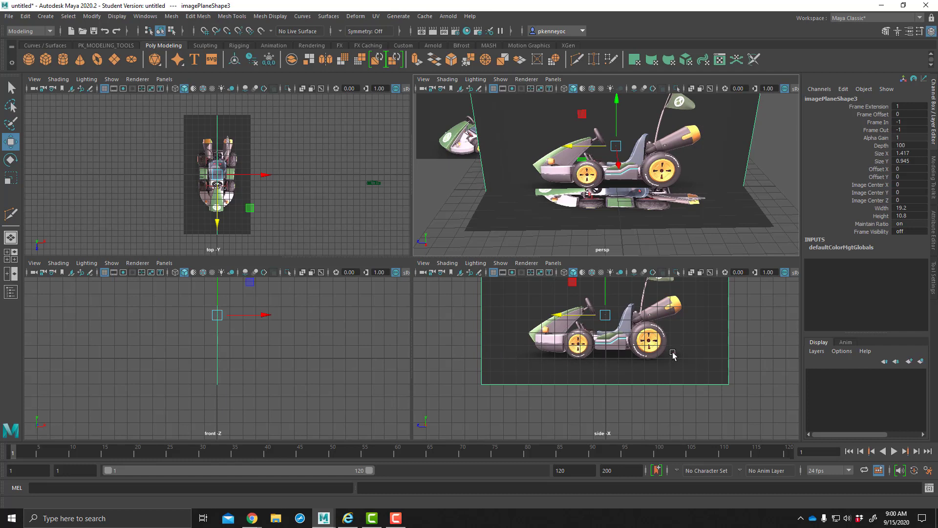
drag(605, 287, 605, 289)
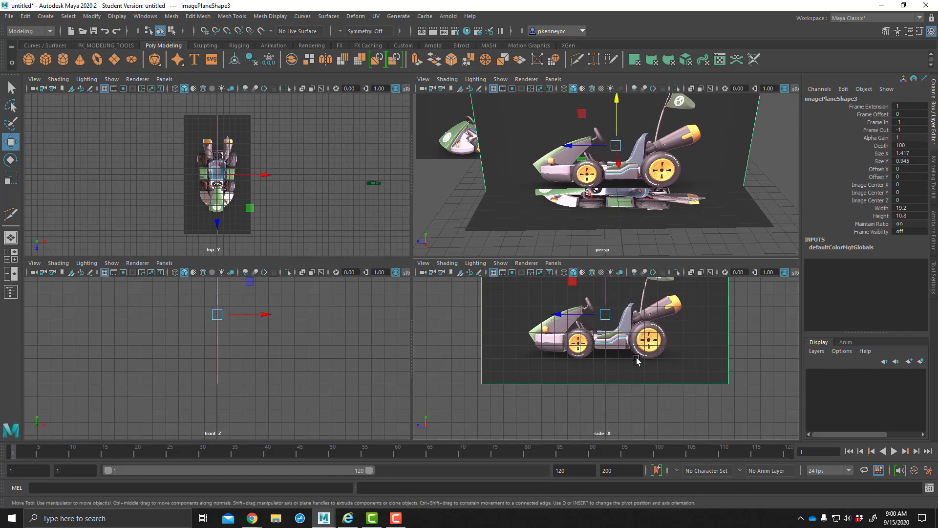
alt+drag(620, 227, 570, 201)
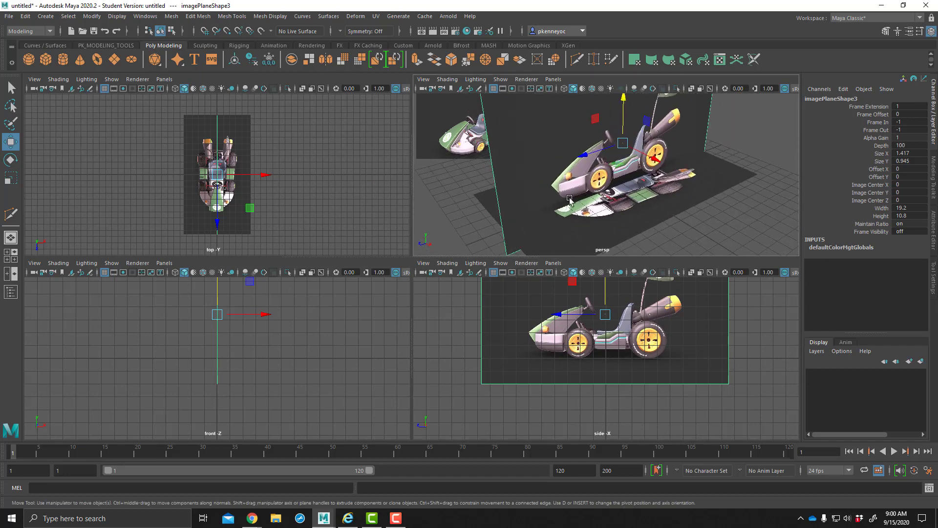
Add M02_Kart_Front.jpg from the M02\M02_Kart source images as an image plane in the front view.
click(72, 272)
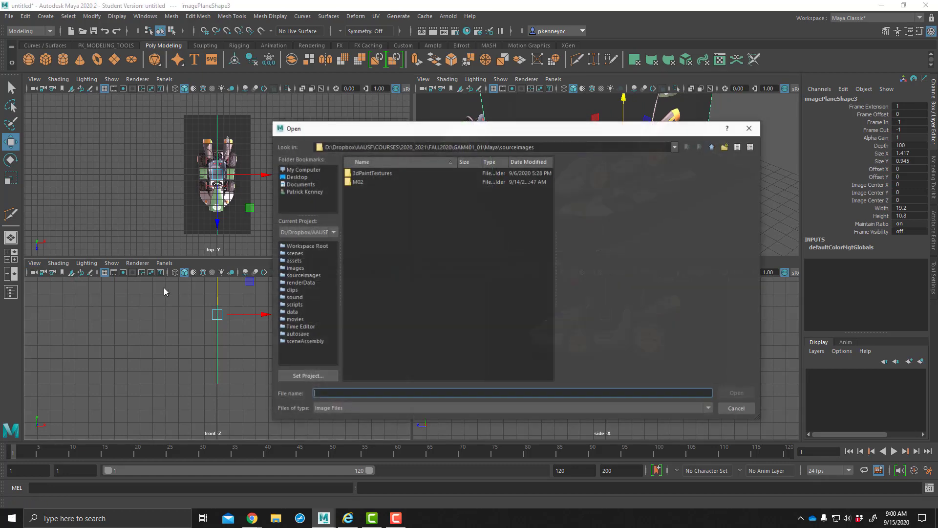
double_click(358, 183)
double_click(360, 176)
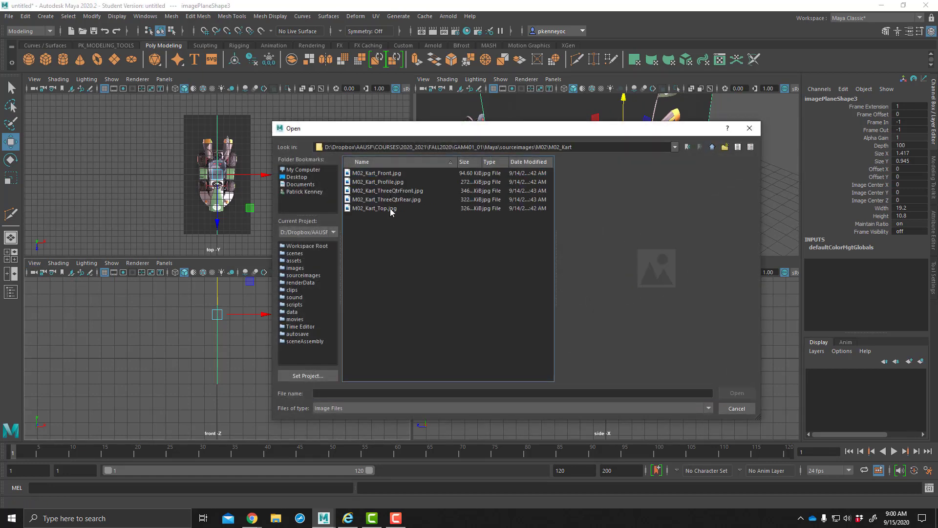
click(389, 177)
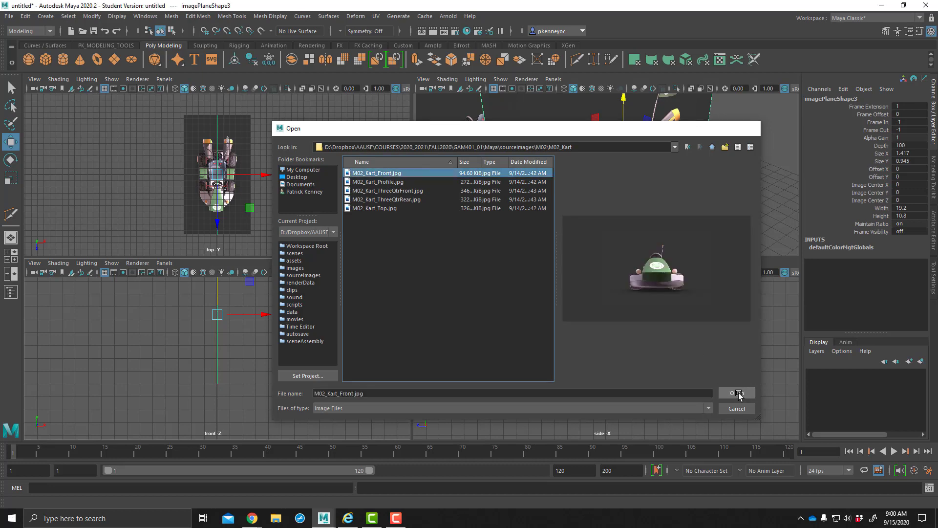
click(734, 391)
Scale the front-view image plane uniformly to about 1.079 and raise it to about 2.605 in Y so the kart sits on the ground line.
alt+drag(652, 199, 671, 184)
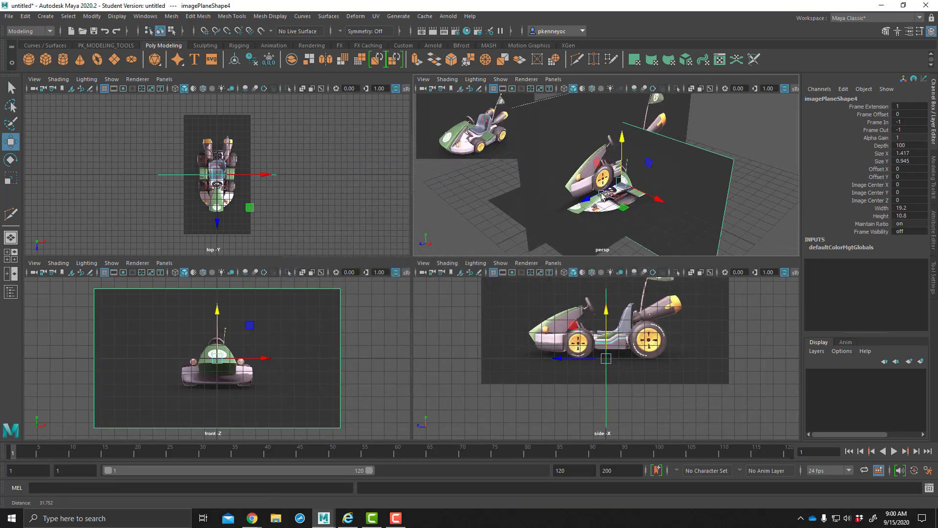
alt+right_drag(671, 183, 620, 161)
mouse_move(620, 139)
mouse_down()
mouse_move(617, 107)
mouse_move(611, 155)
mouse_move(625, 158)
mouse_move(621, 132)
mouse_up()
key(r)
key(w)
alt+drag(586, 187, 660, 207)
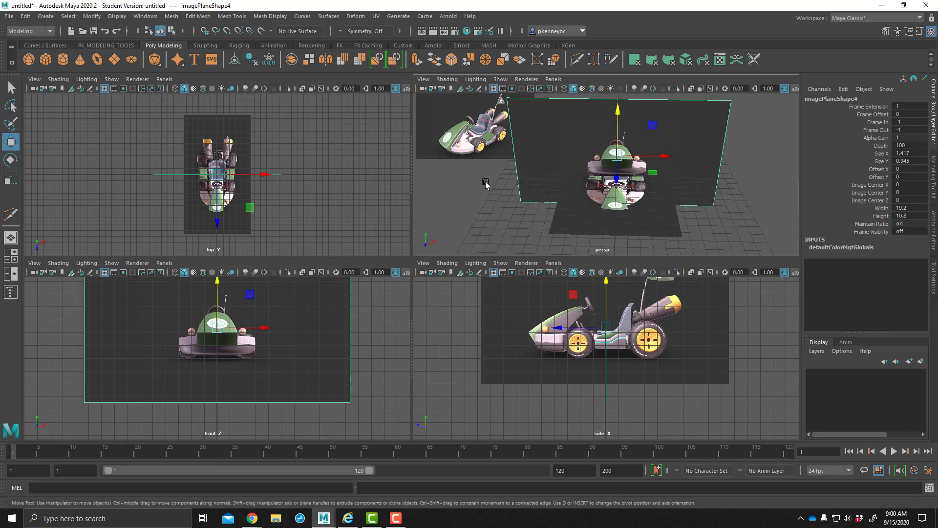
alt+drag(585, 191, 579, 164)
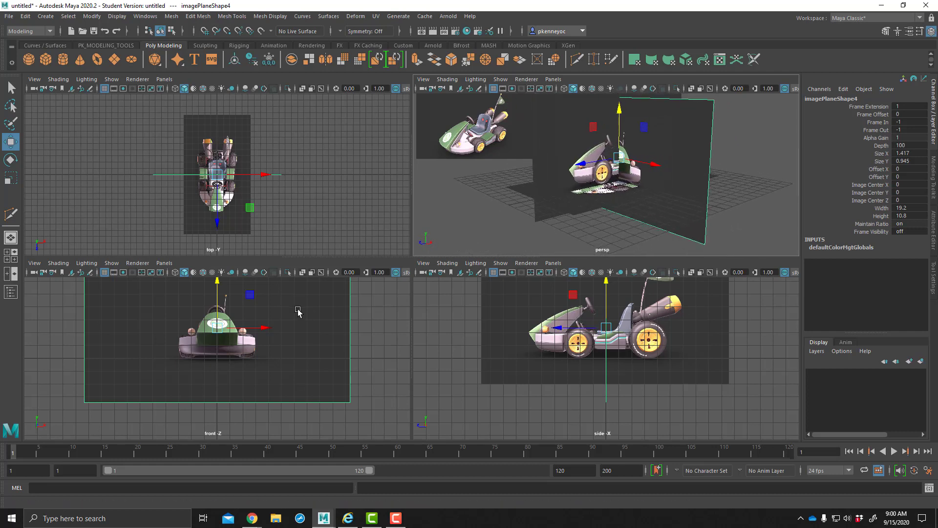
drag(217, 292, 222, 290)
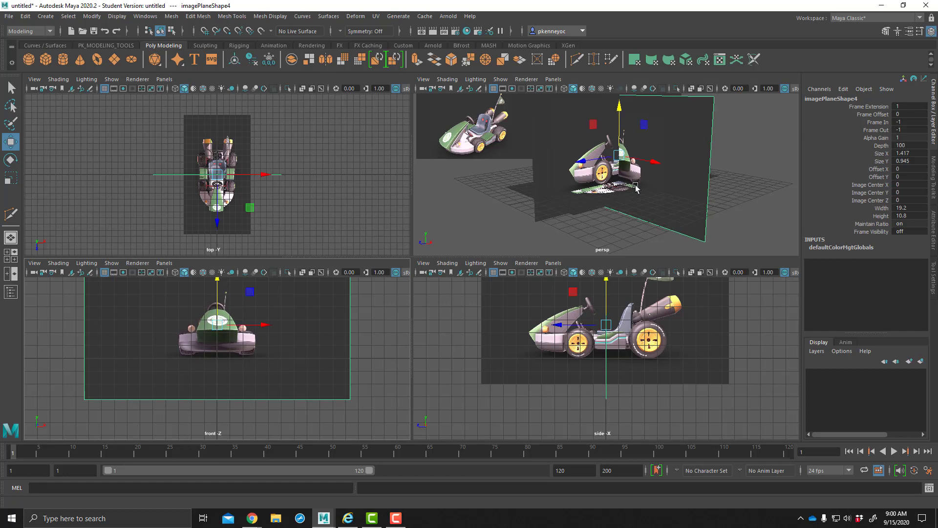
Lock all translate, rotate, scale and visibility channels of the front-view image plane.
alt+drag(660, 187, 594, 192)
alt+right_drag(594, 192, 530, 202)
alt+drag(531, 201, 572, 207)
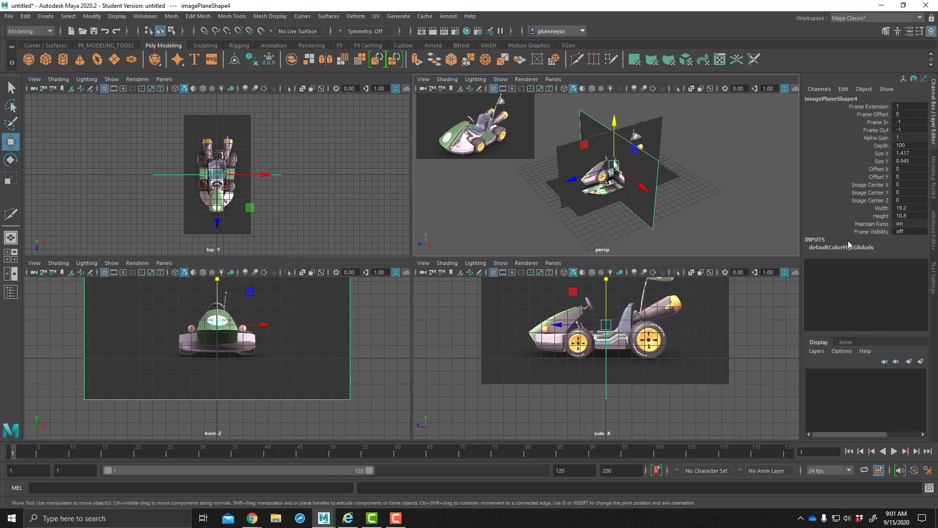
click(296, 353)
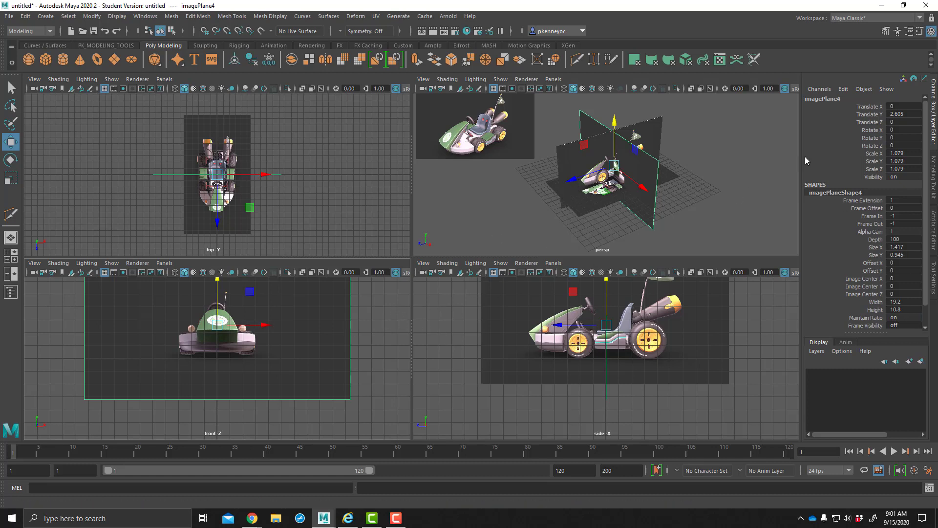
drag(872, 107, 883, 184)
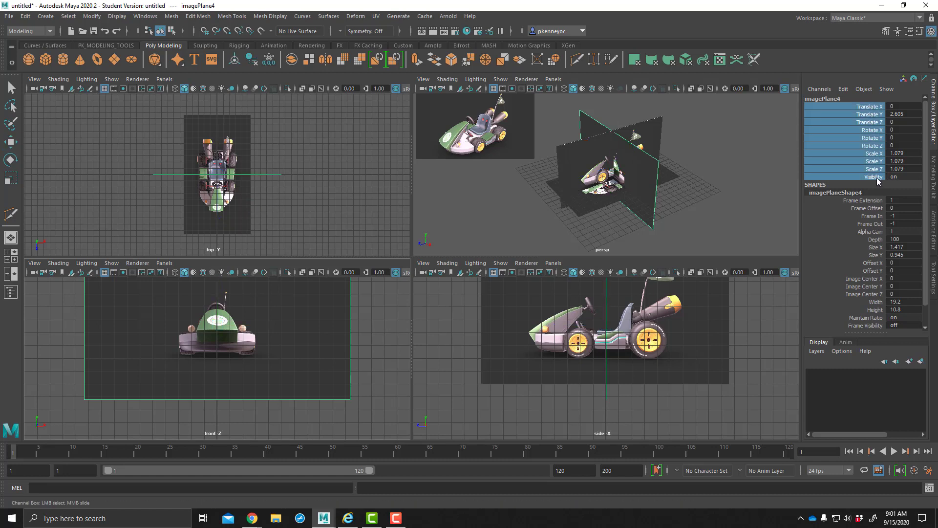
right_click(879, 180)
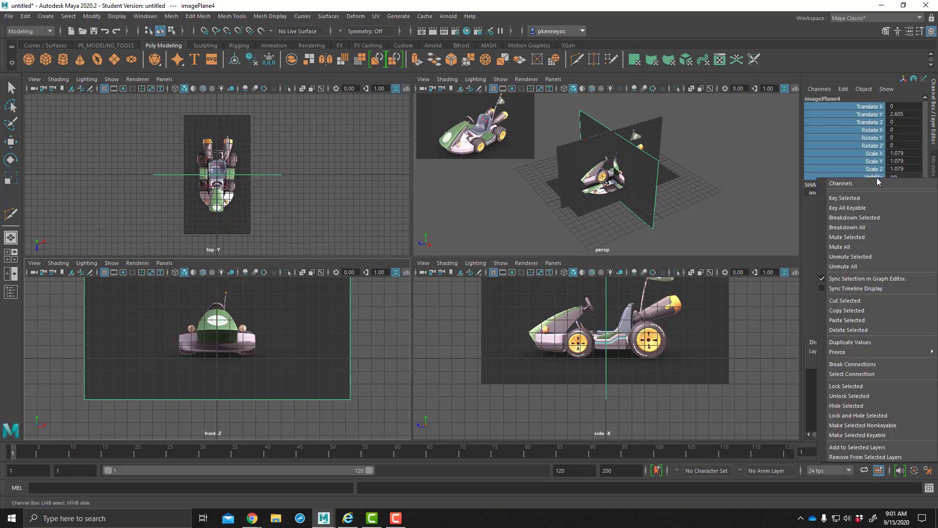
click(851, 387)
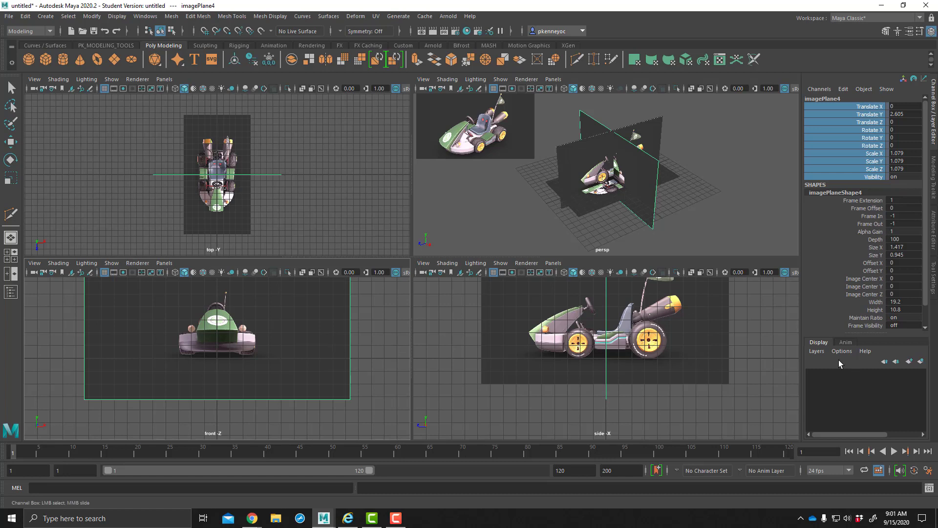
mouse_move(868, 203)
mouse_down()
mouse_move(878, 334)
mouse_move(873, 219)
mouse_up()
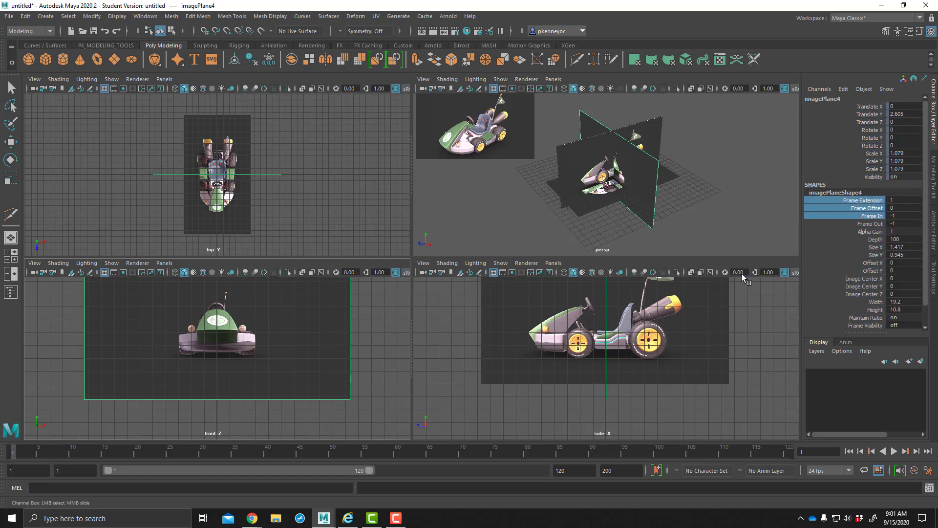
Make the front kart image plane display only when looking through the front camera.
click(478, 142)
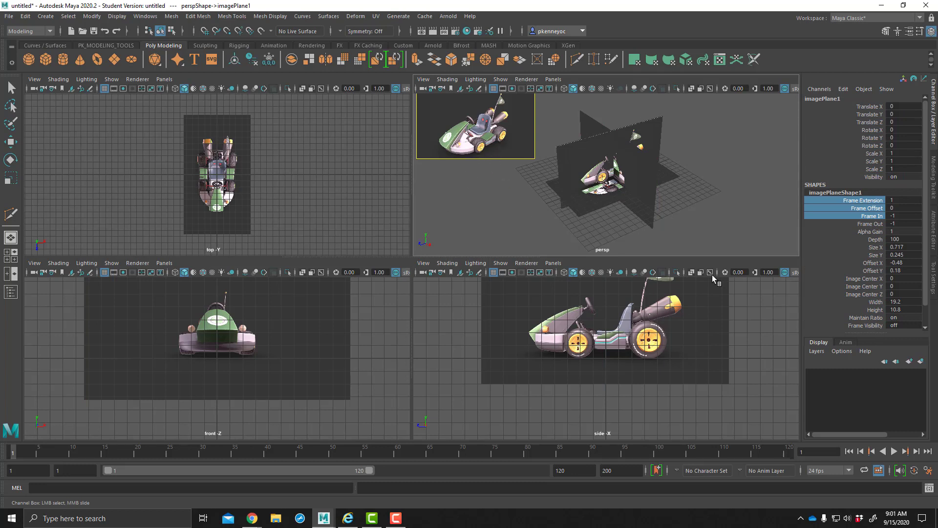
alt+drag(509, 193, 551, 201)
click(551, 208)
key(w)
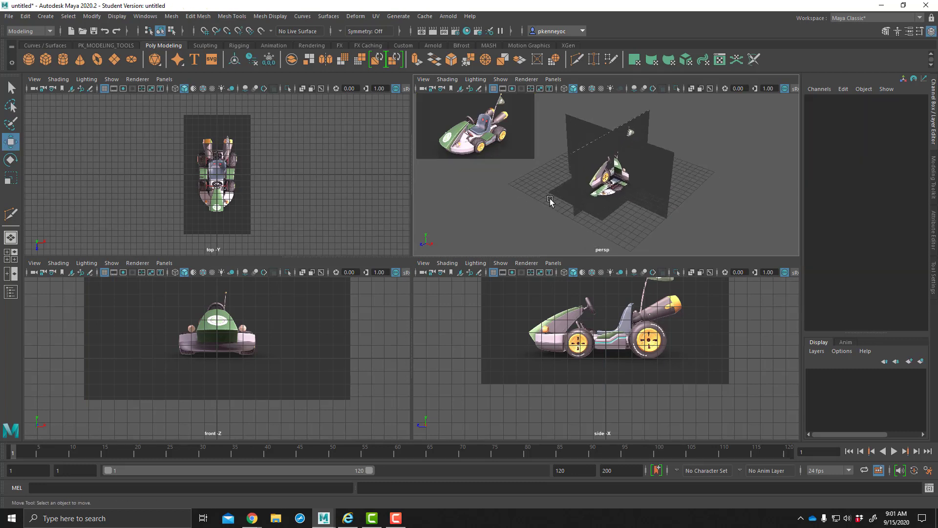
click(629, 152)
key(ctrl+a)
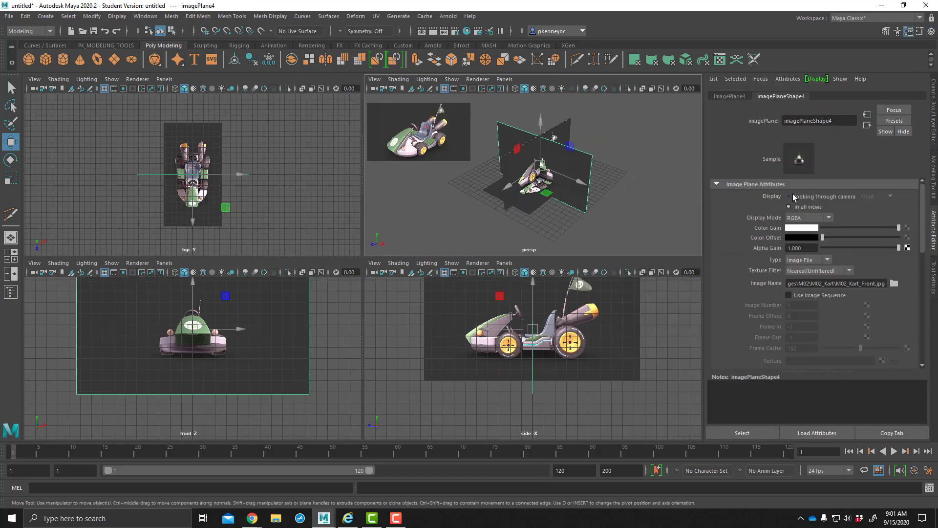
click(790, 196)
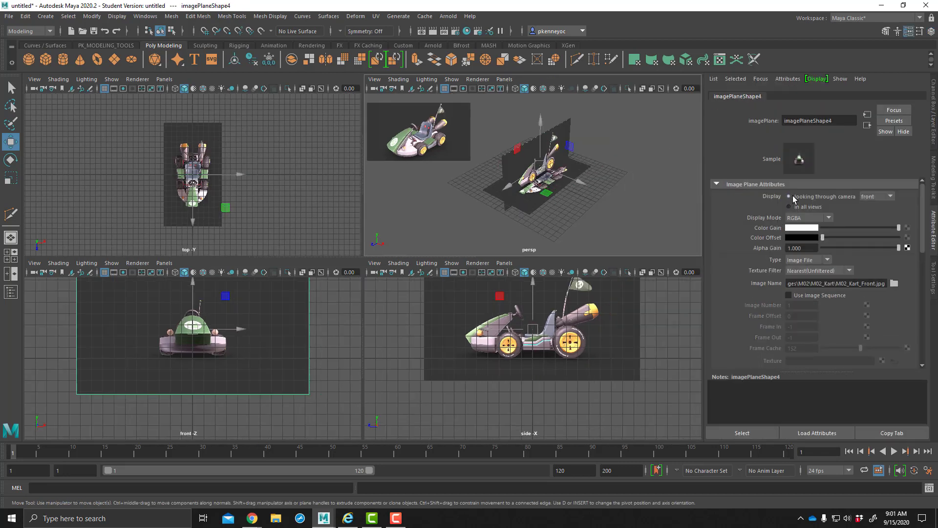
Make the top and side kart image planes display only when looking through their own cameras.
click(541, 205)
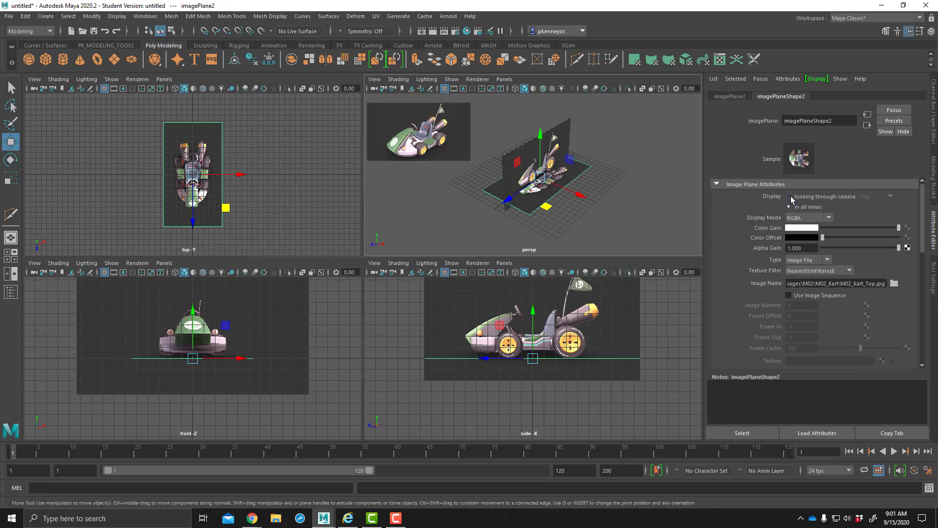
click(790, 197)
click(545, 182)
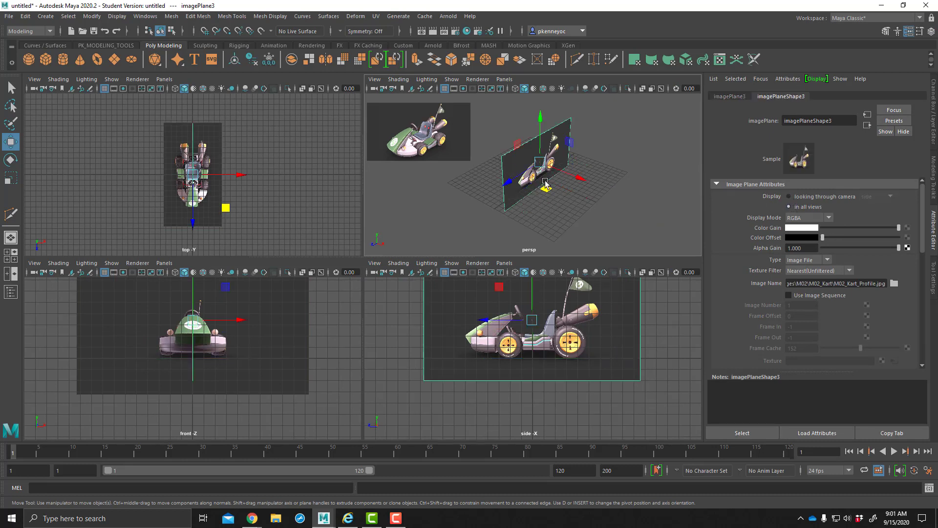
click(789, 196)
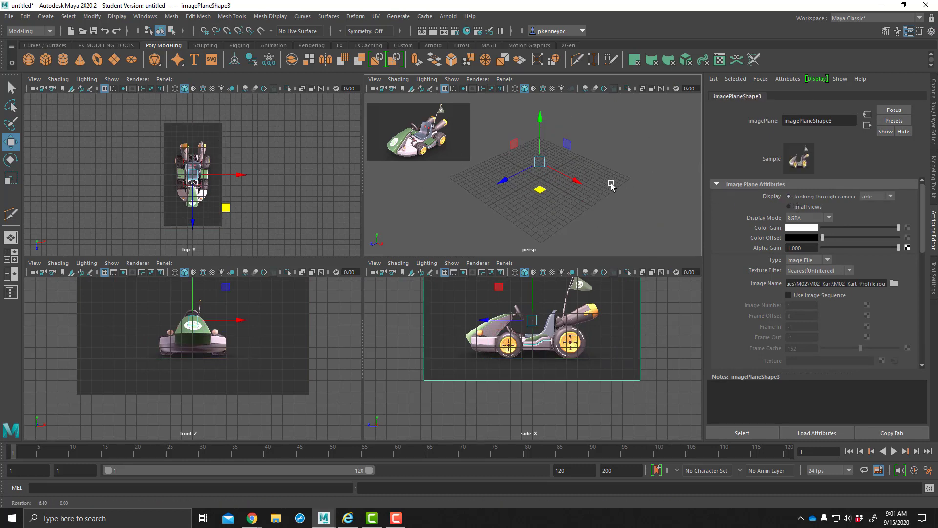
Select the three-quarter image plane, examine it against the grid in the enlarged perspective view, and inspect the top-view kart reference up close.
click(413, 157)
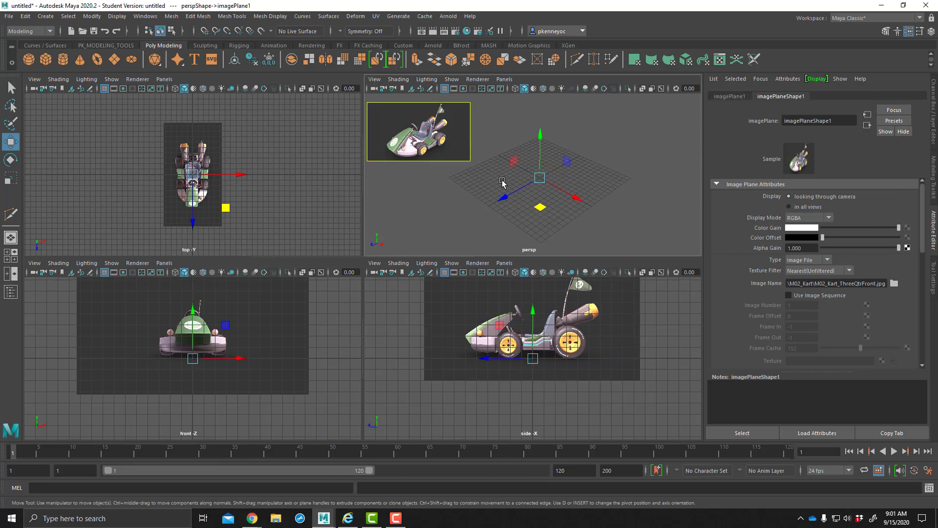
alt+middle_drag(503, 181, 527, 179)
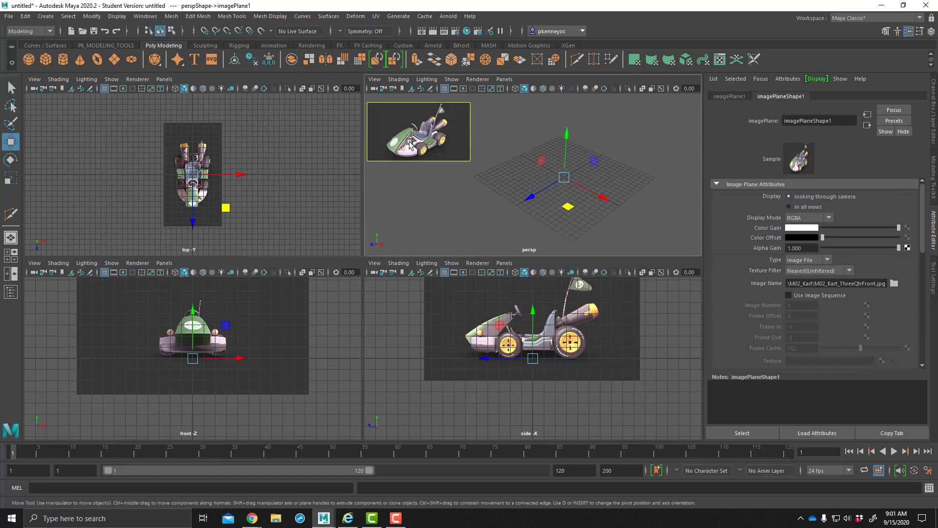
key(space)
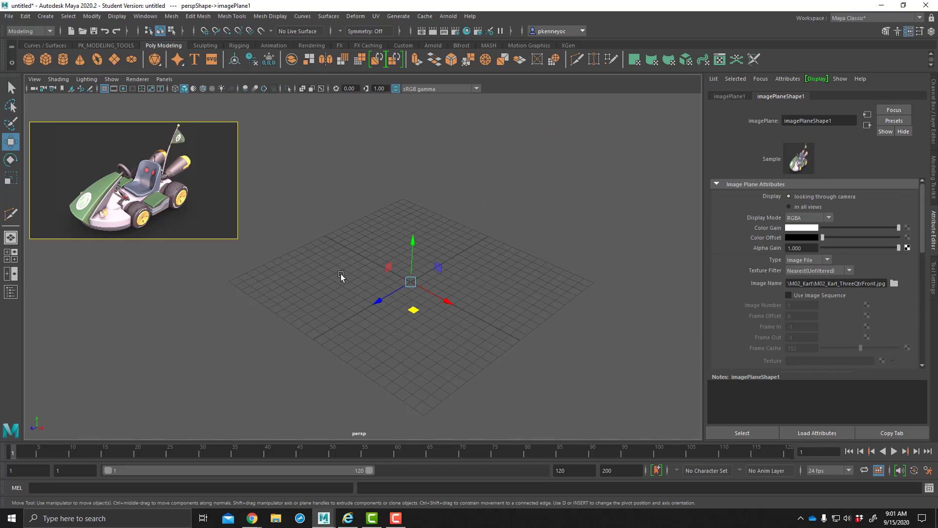
alt+middle_drag(341, 276, 145, 218)
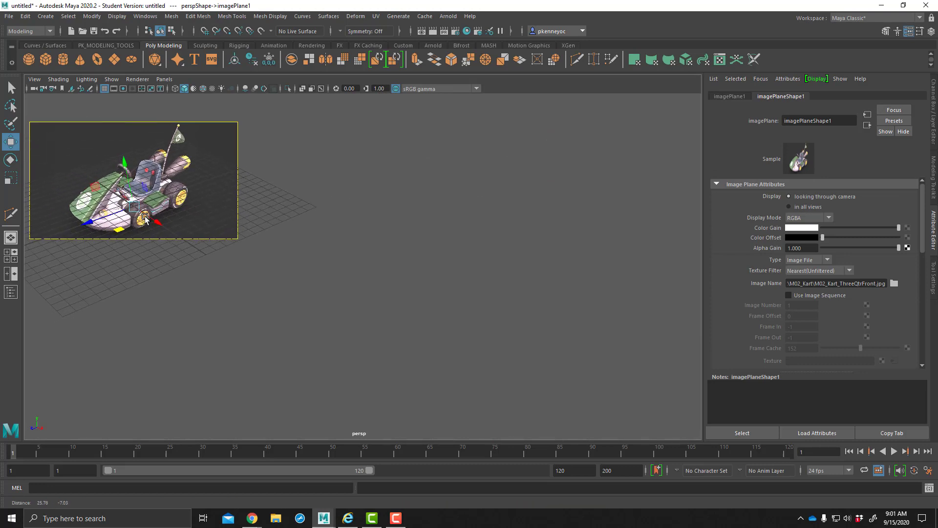
alt+drag(146, 217, 170, 207)
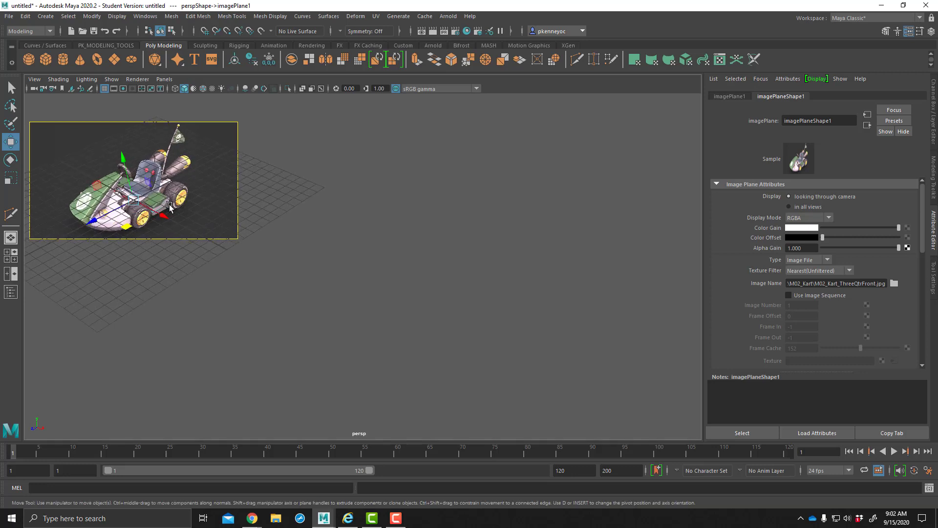
alt+middle_drag(169, 205, 441, 254)
alt+drag(366, 253, 364, 249)
alt+middle_drag(394, 246, 433, 274)
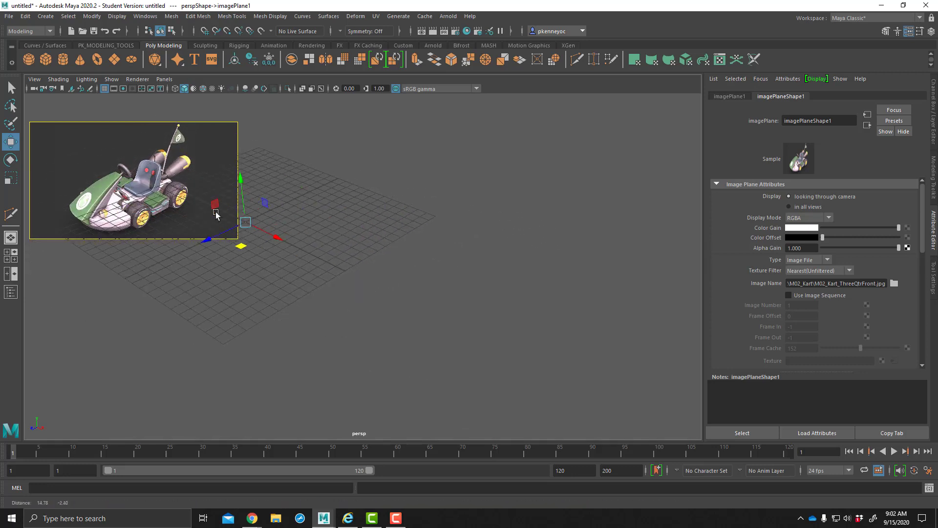
alt+drag(433, 274, 431, 272)
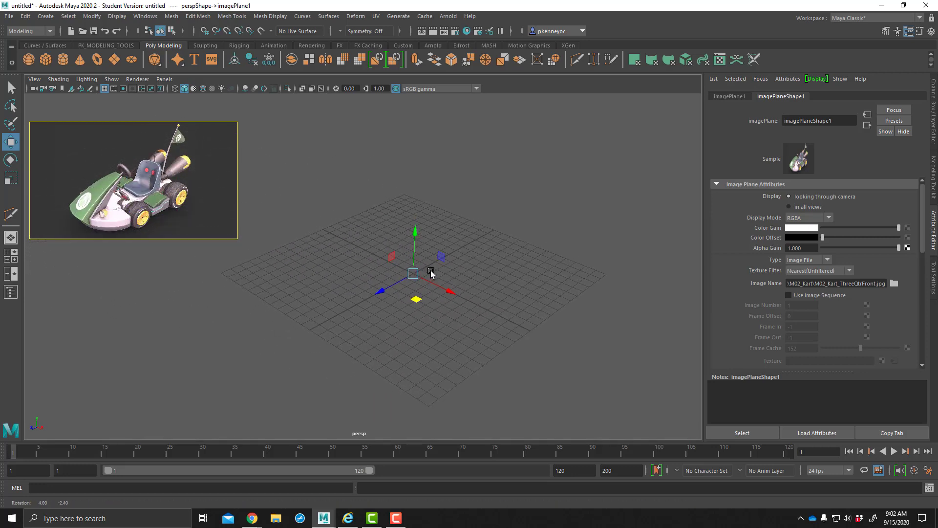
key(space)
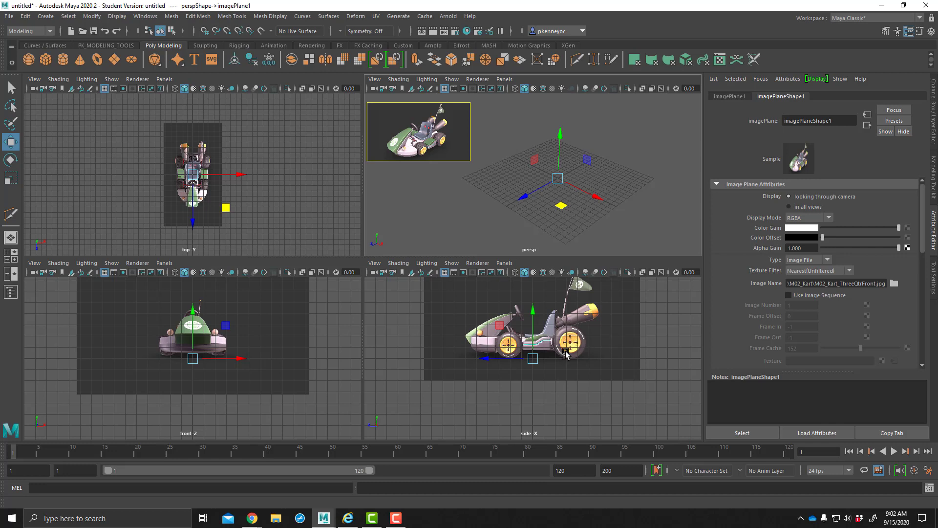
key(space)
scroll(342, 252, up, 5)
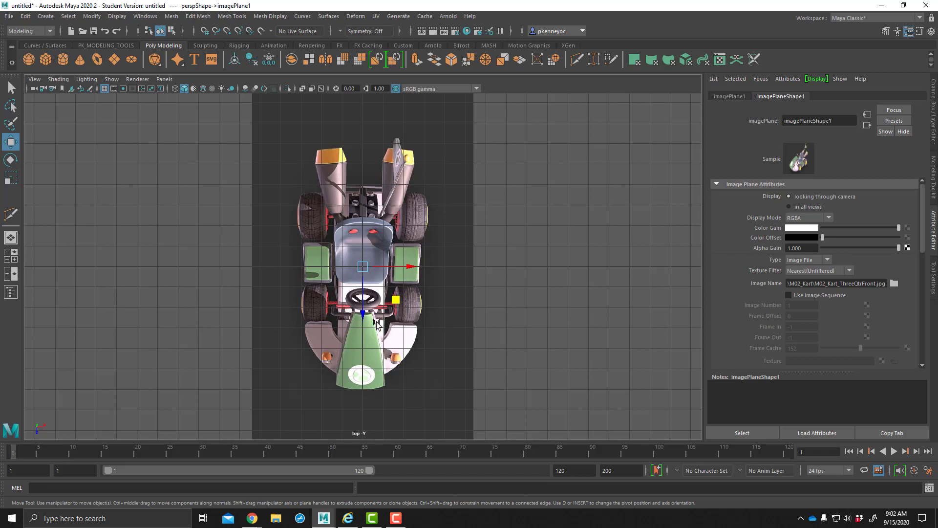
key(space)
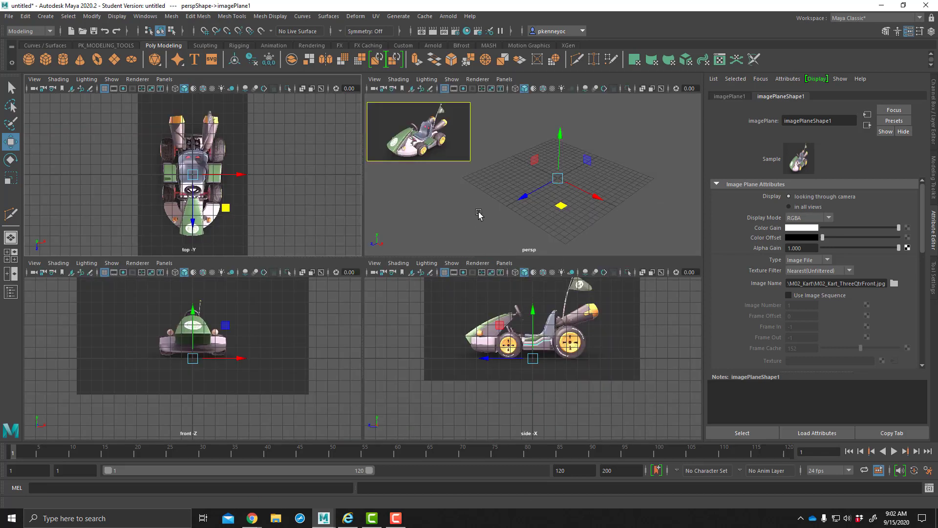
alt+middle_drag(479, 214, 472, 211)
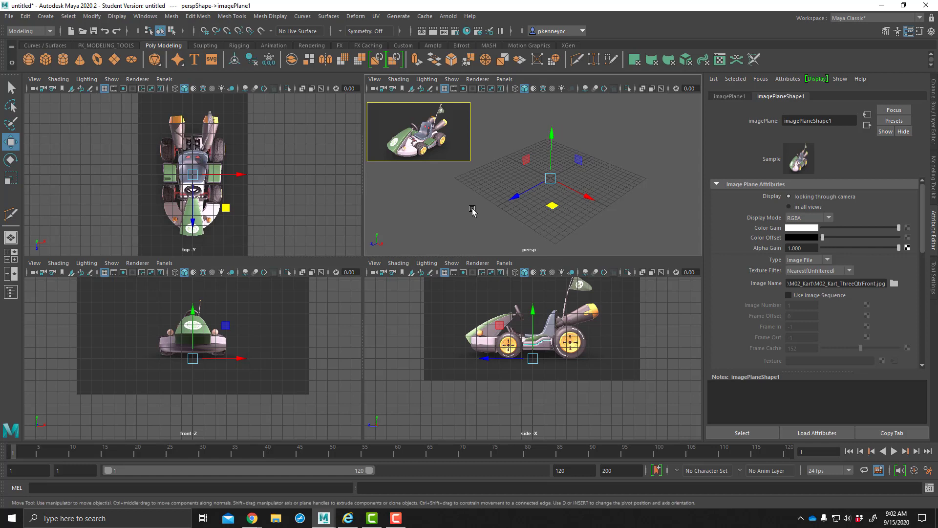